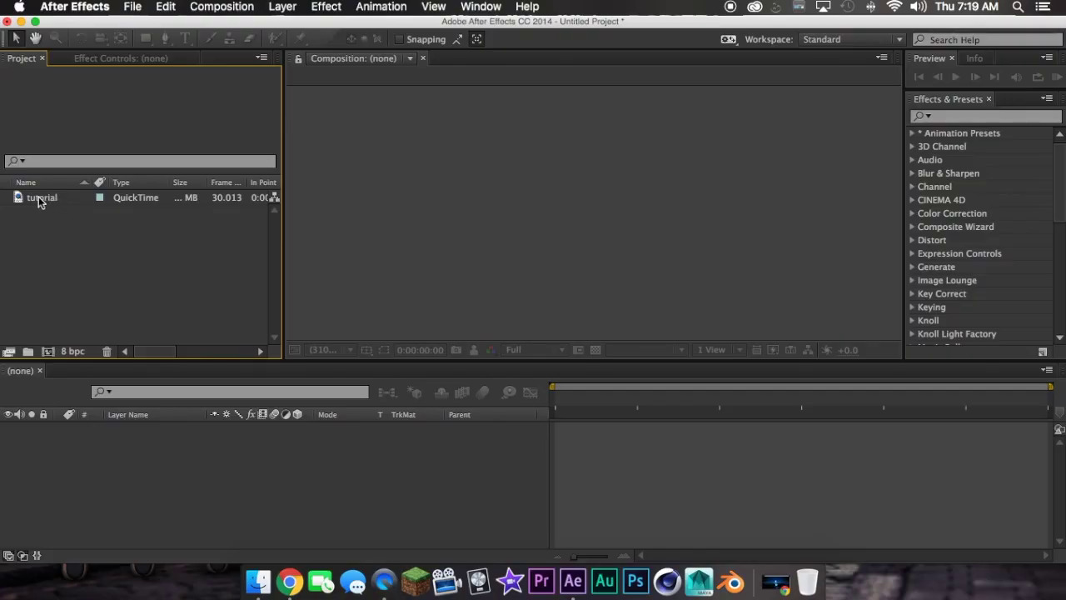
# Create a composition from the tutorial clip and start its work area at 2:22
pyautogui.moveTo(38, 196); pyautogui.dragTo(171, 509)
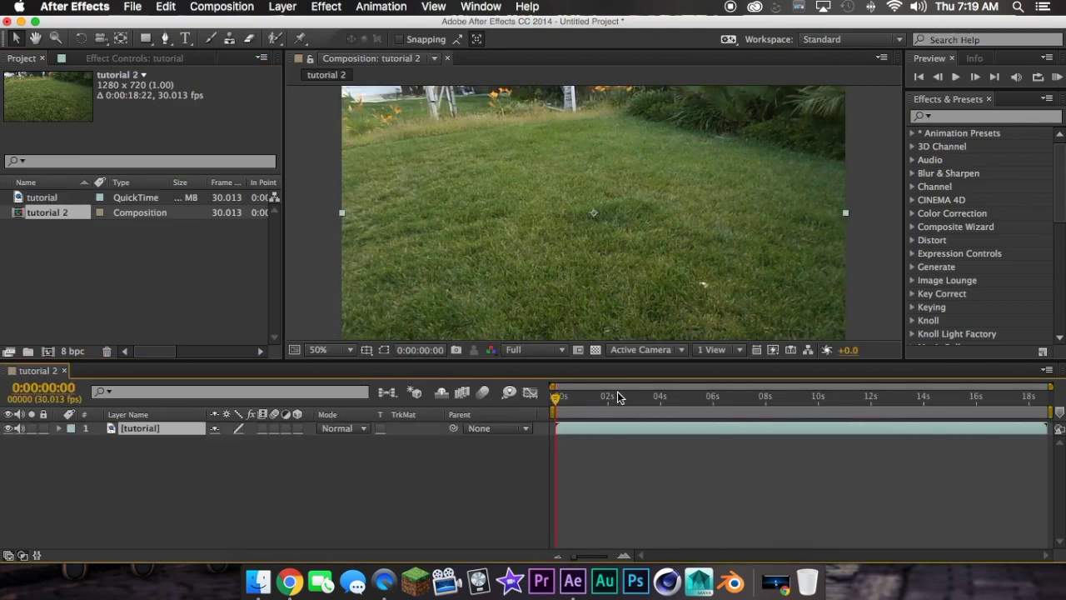
pyautogui.moveTo(557, 399); pyautogui.dragTo(627, 402)
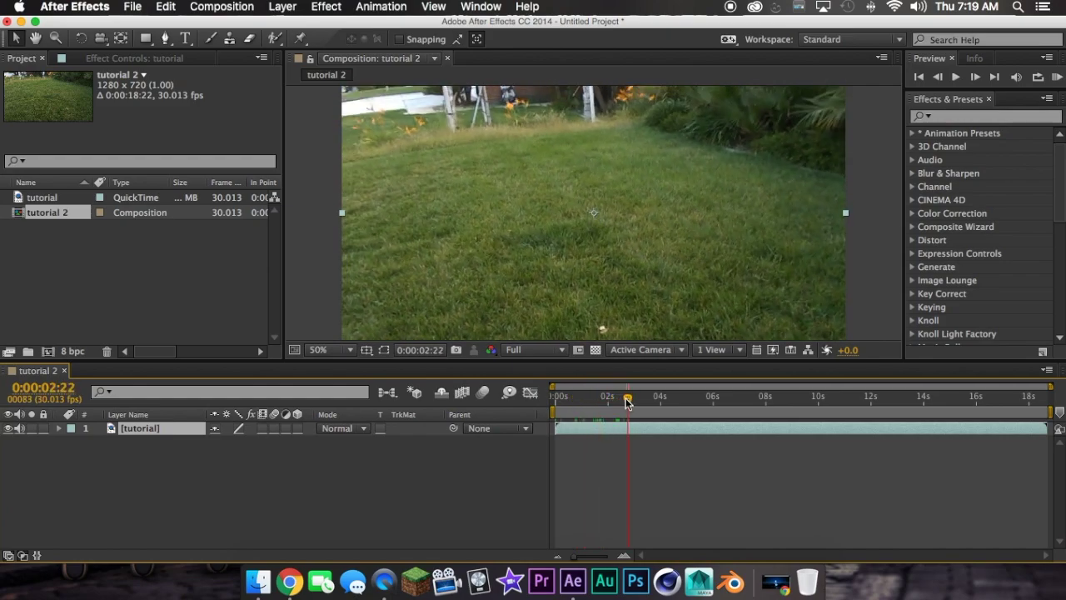
pyautogui.press('n')
pyautogui.rightClick(646, 414)
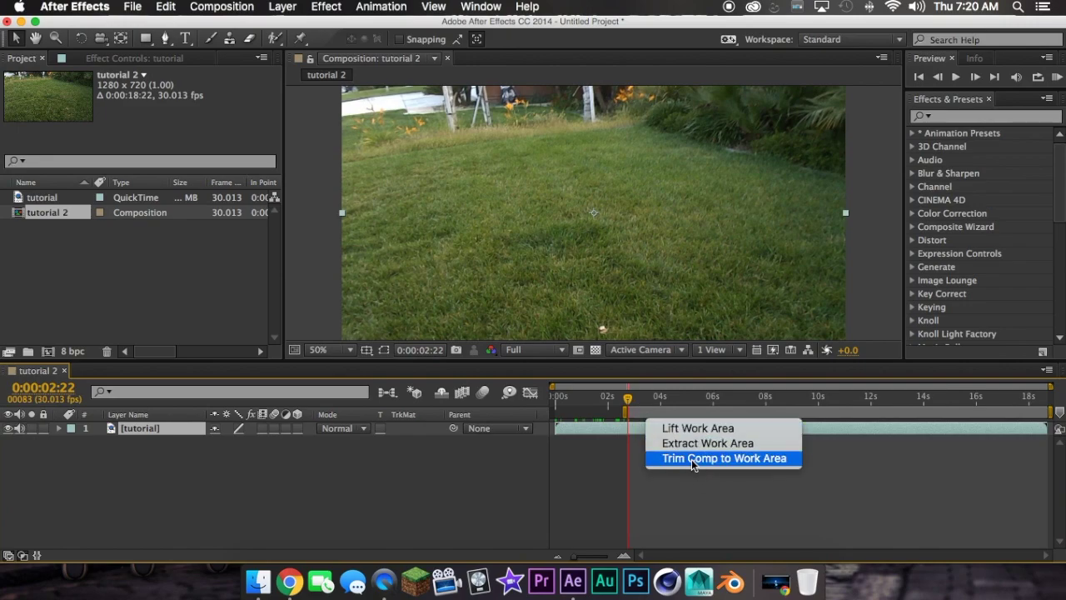
pyautogui.click(634, 409)
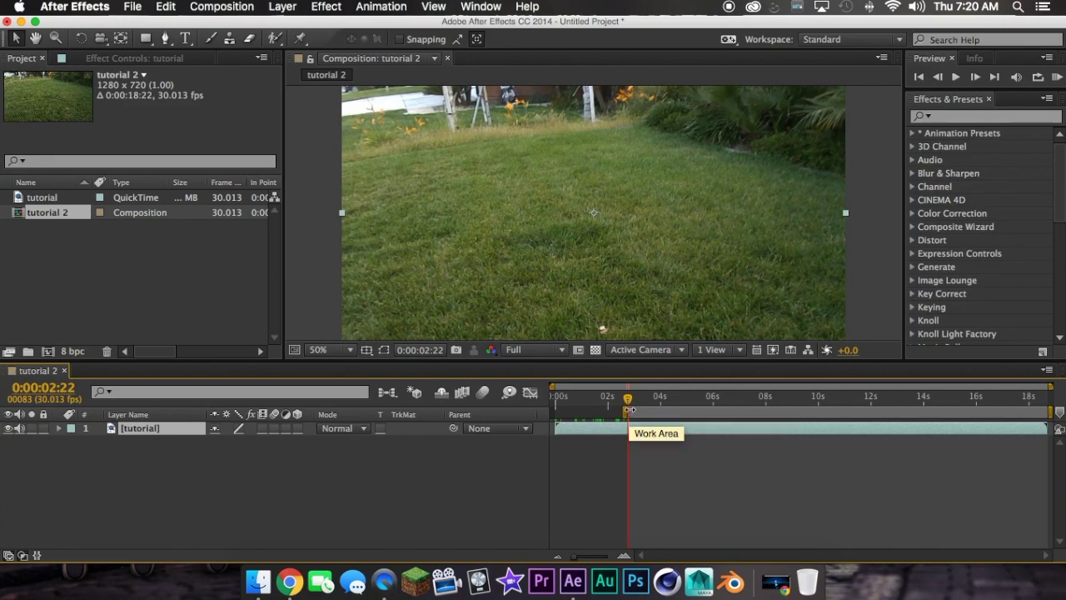
# End the work area near 15:15 and trim the composition to 0:00:12:25
pyautogui.moveTo(628, 398); pyautogui.dragTo(964, 410)
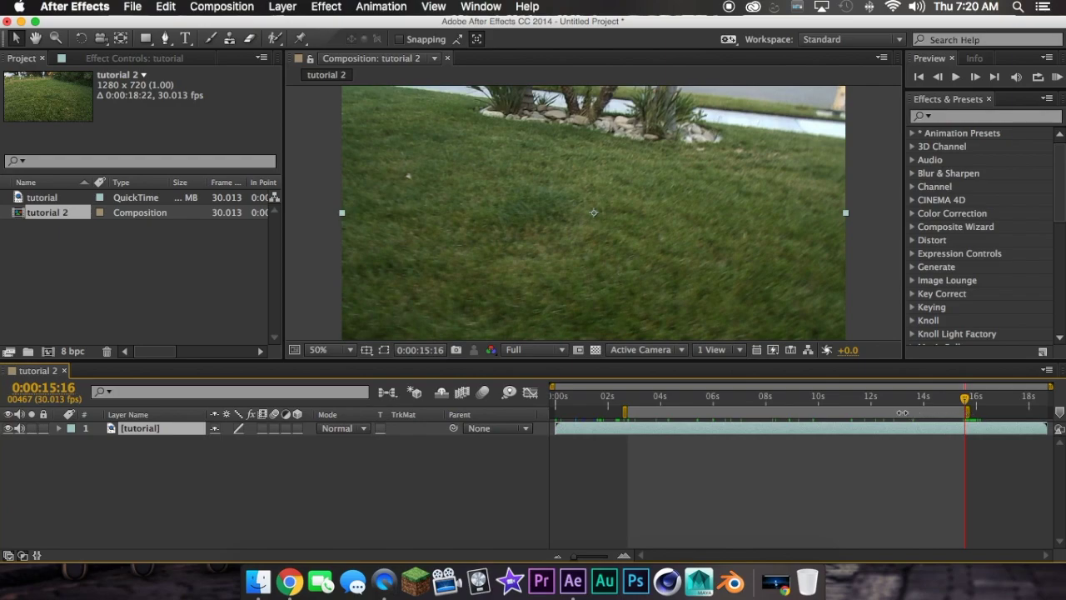
pyautogui.rightClick(902, 412)
pyautogui.click(937, 449)
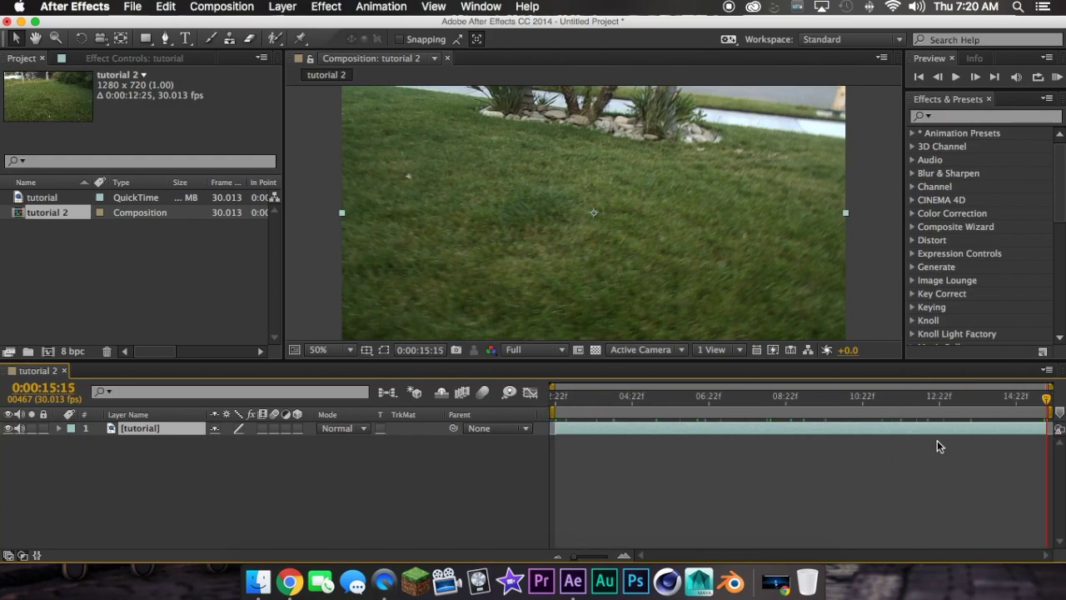
pyautogui.moveTo(1043, 402); pyautogui.dragTo(468, 387)
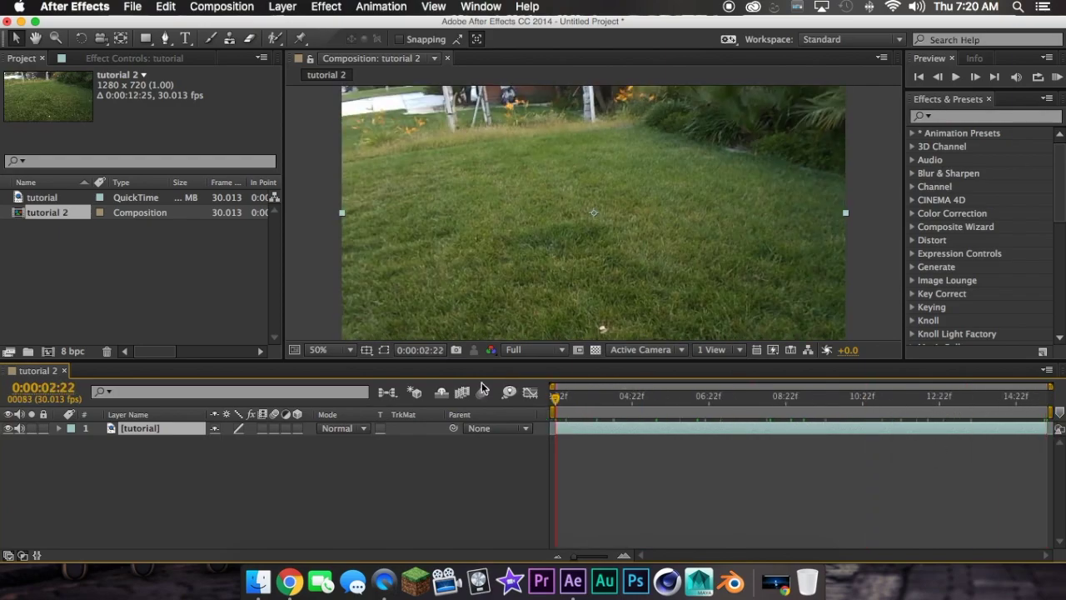
# From the first frame, search 'warp st' and apply Warp Stabilizer VFX to the footage layer
pyautogui.moveTo(565, 380)
pyautogui.mouseDown()
pyautogui.moveTo(573, 388)
pyautogui.moveTo(556, 388)
pyautogui.mouseUp()
pyautogui.click(959, 111)
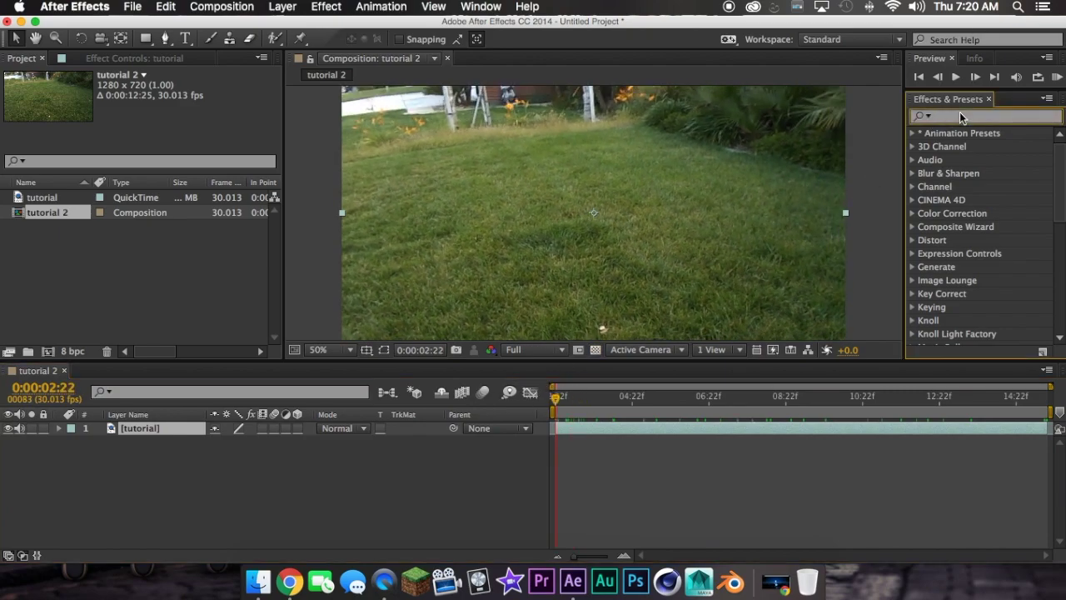
pyautogui.write('warp st')
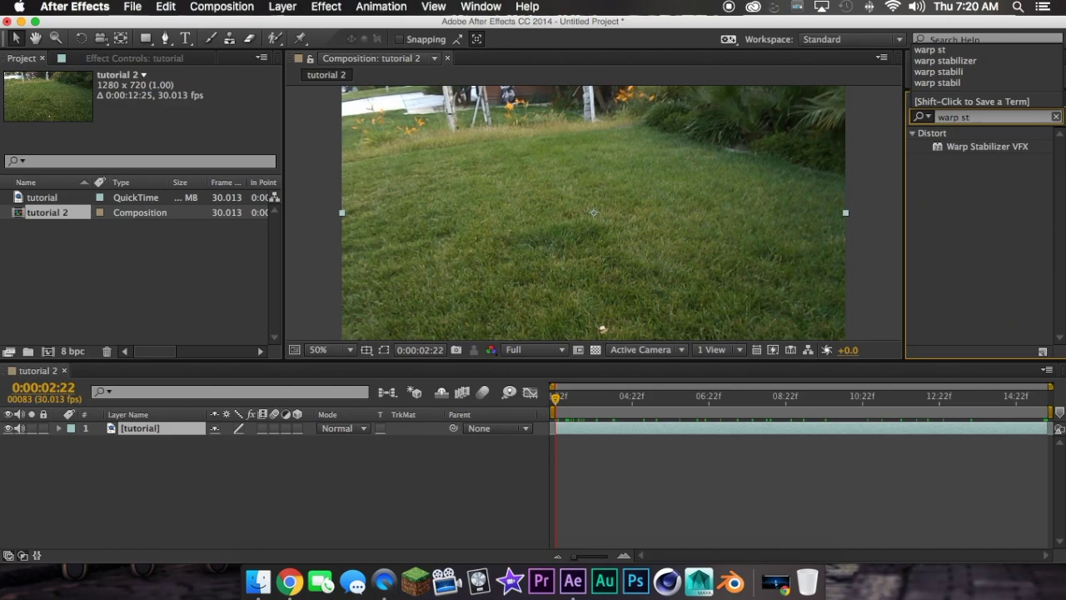
pyautogui.doubleClick(965, 147)
pyautogui.click(1056, 117)
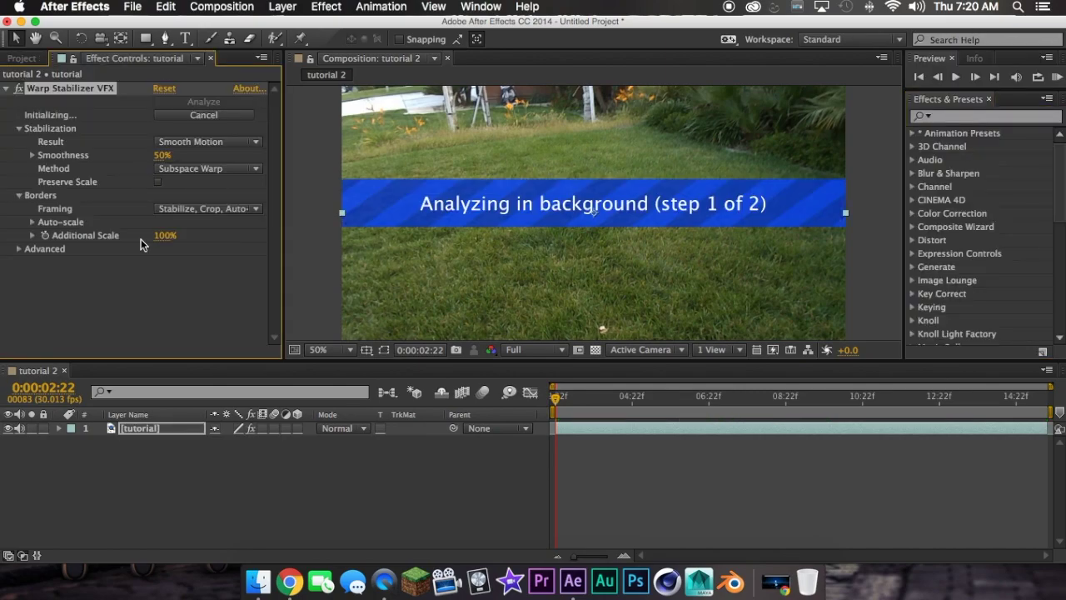
# Set Smoothness to 10%, enable Detailed Analysis, and choose Enhanced Reduction for Rolling Shutter Ripple
pyautogui.click(166, 154)
pyautogui.press('Return')
pyautogui.click(19, 251)
pyautogui.scroll(-3, 33, 250)
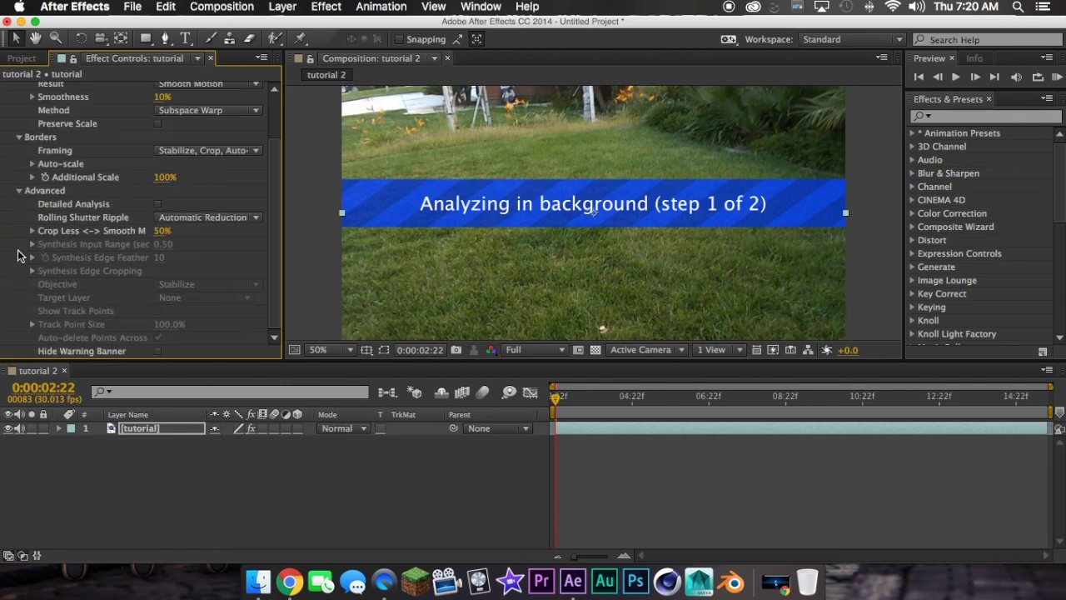
pyautogui.click(158, 204)
pyautogui.click(188, 218)
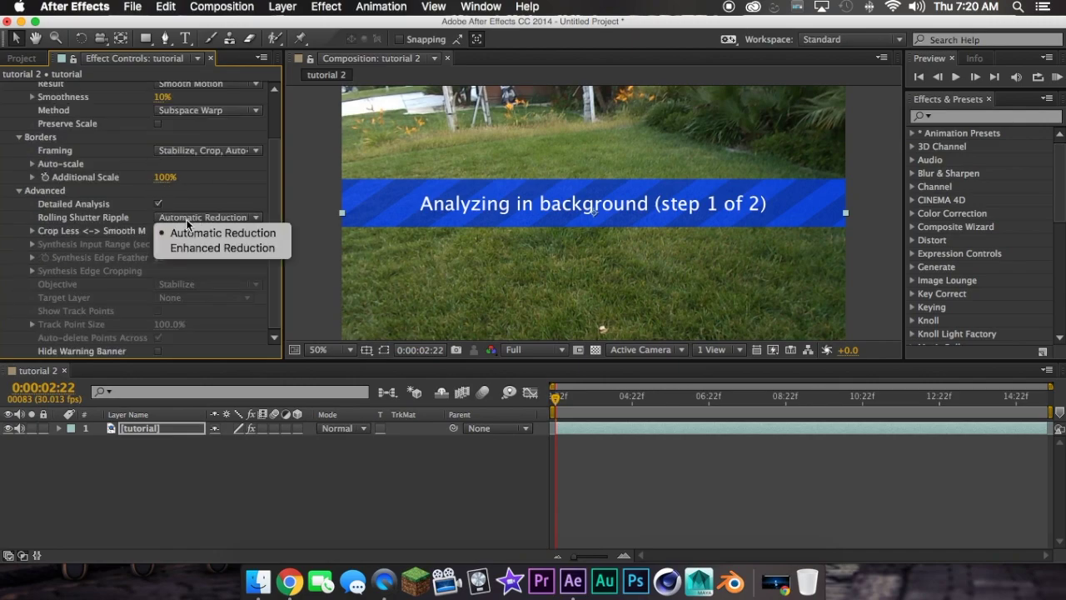
pyautogui.click(216, 250)
pyautogui.click(19, 190)
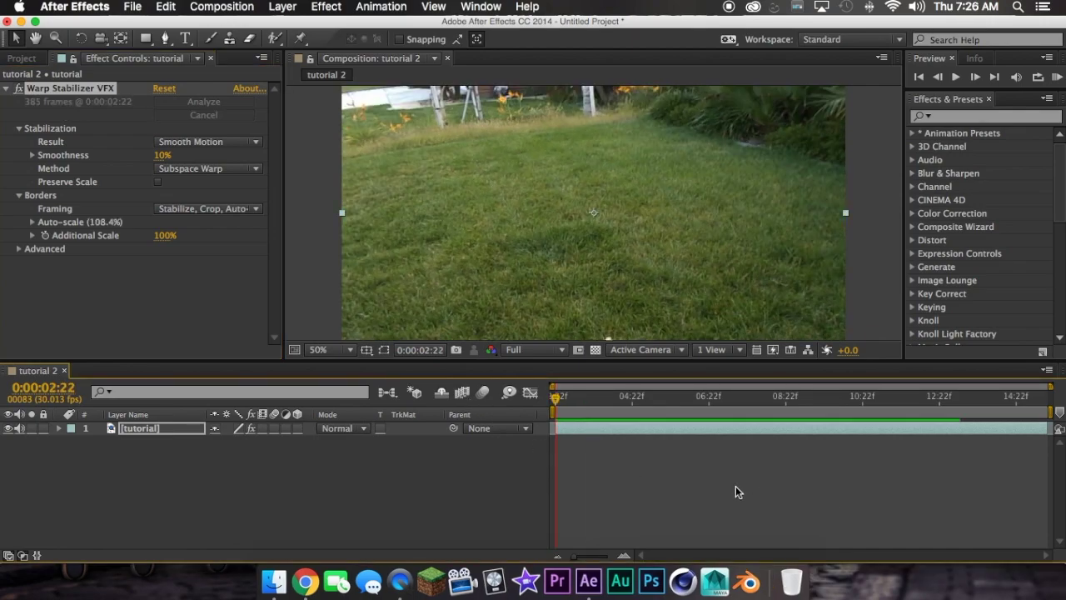
# Preview the stabilized footage, then time-stretch the layer with a 50% stretch factor
pyautogui.press('space')
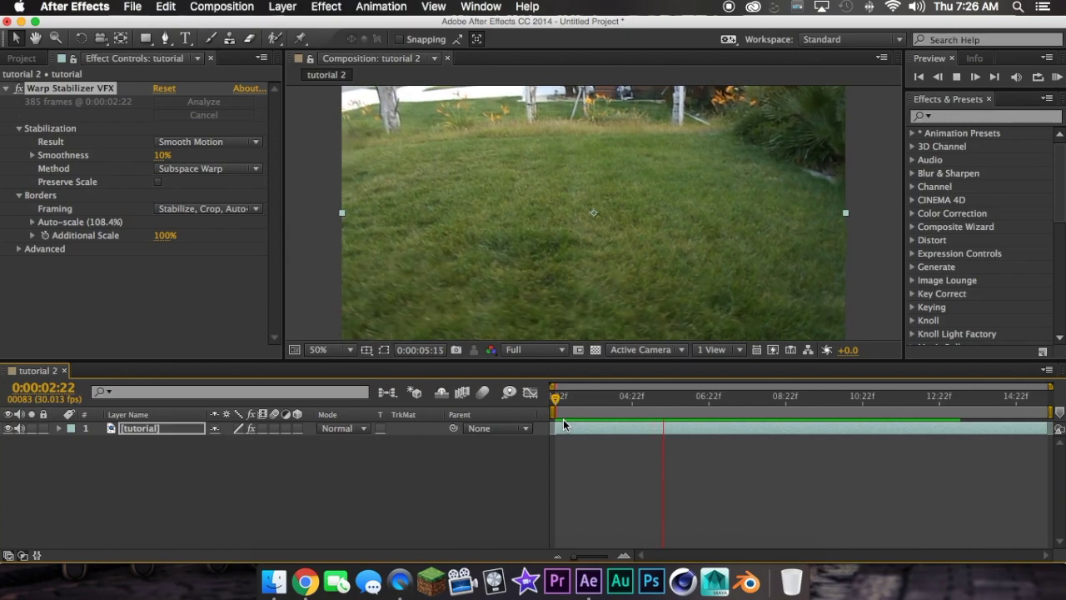
pyautogui.click(670, 398)
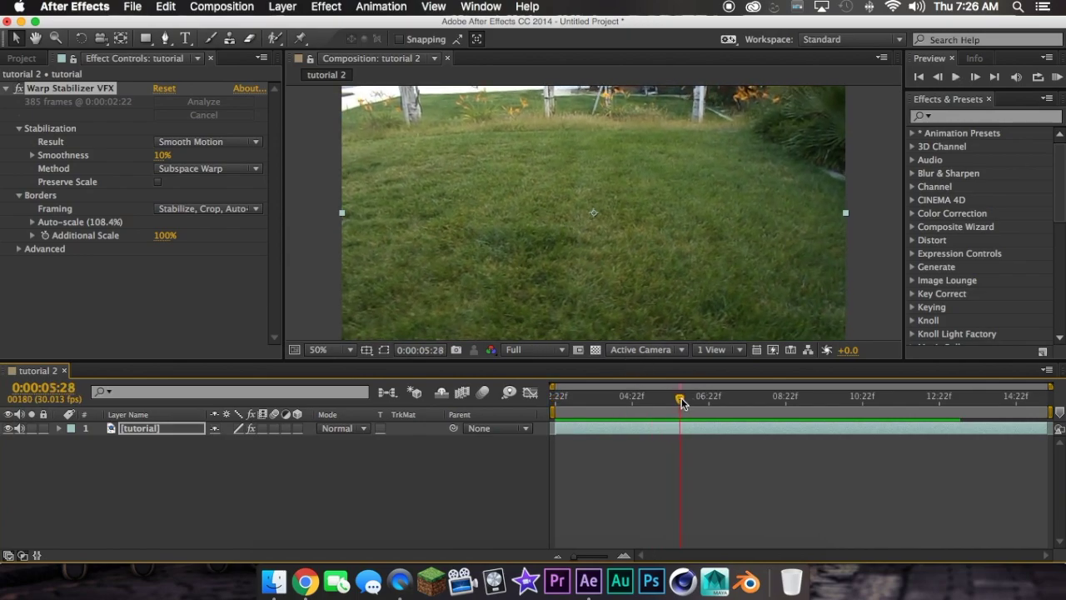
pyautogui.moveTo(669, 398); pyautogui.dragTo(755, 445)
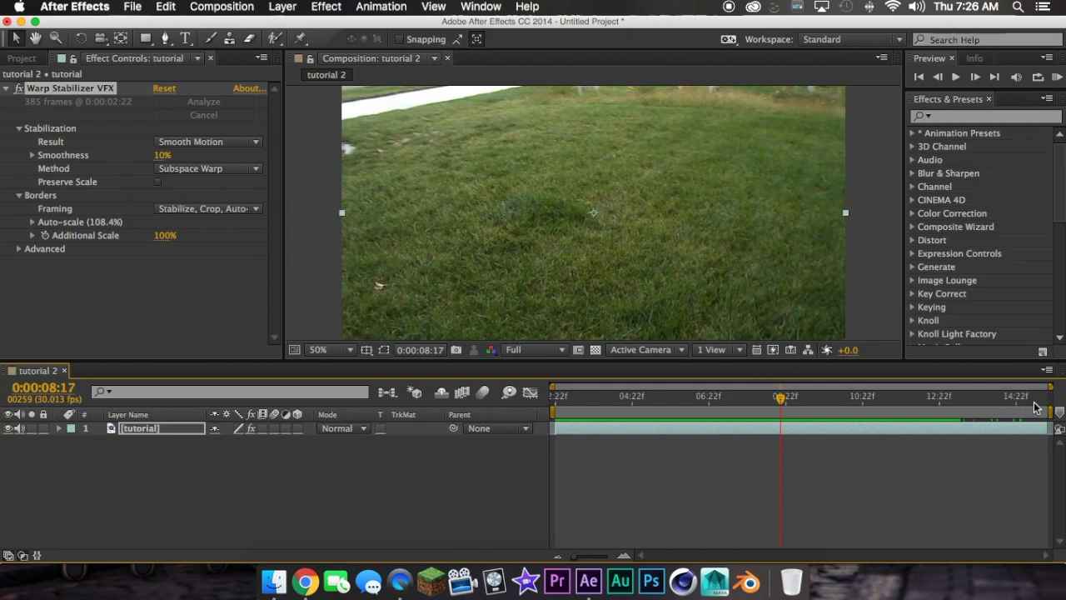
pyautogui.rightClick(939, 428)
pyautogui.moveTo(834, 518)
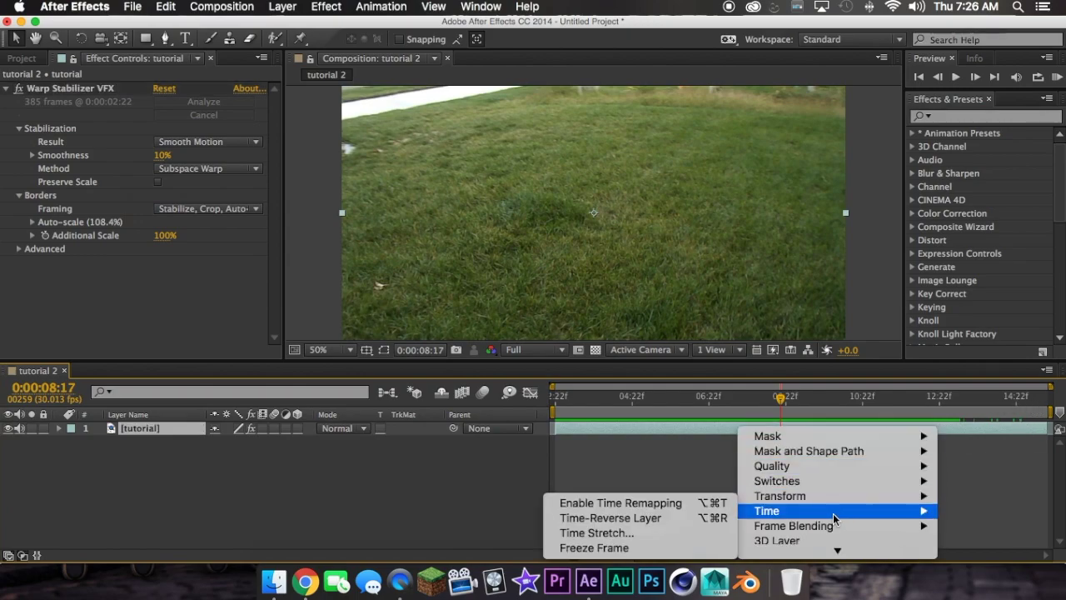
pyautogui.click(618, 532)
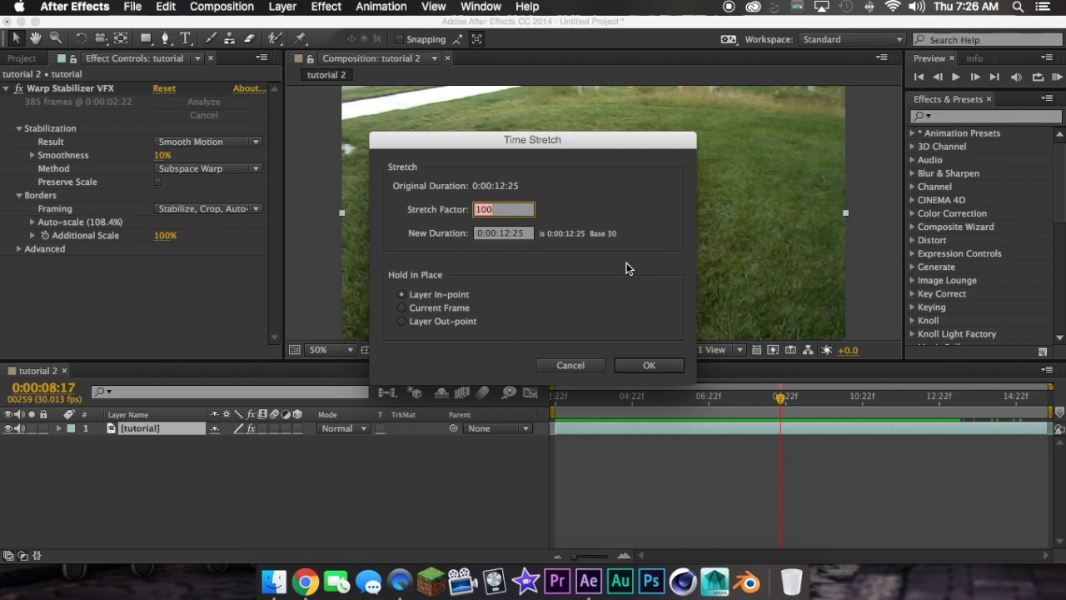
pyautogui.write('50')
pyautogui.press('Return')
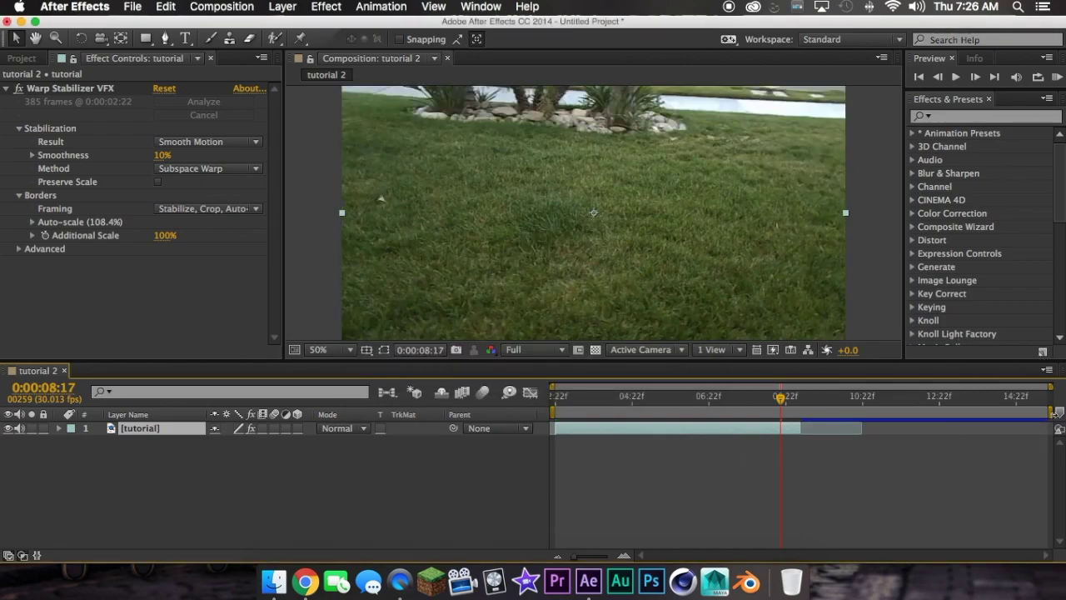
# End the work area where the shortened clip ends, trim the composition, and preview it
pyautogui.moveTo(1050, 411); pyautogui.dragTo(797, 413)
pyautogui.rightClick(797, 413)
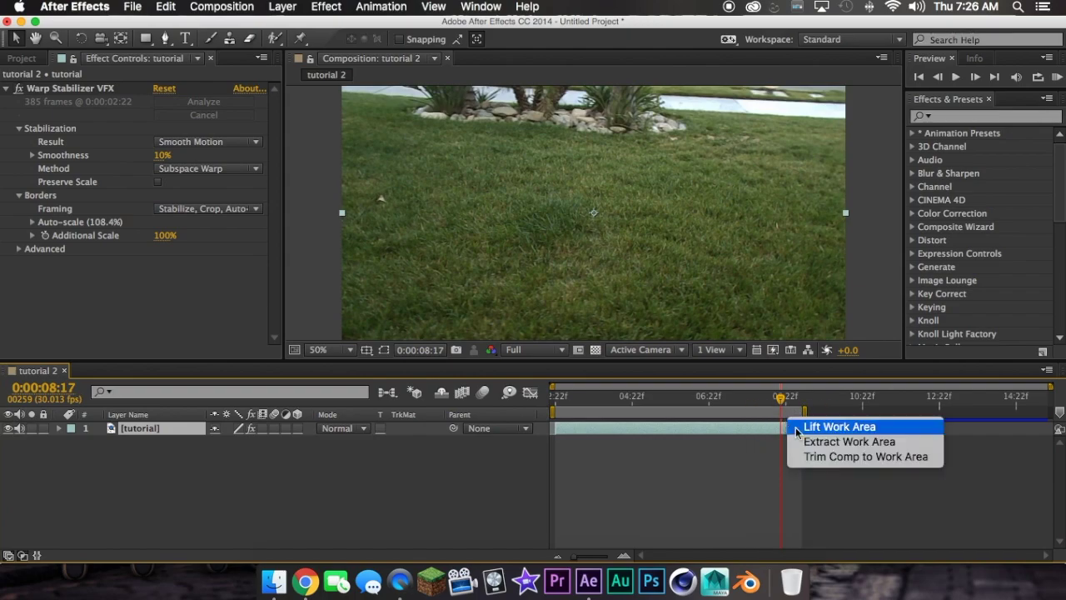
pyautogui.click(824, 460)
pyautogui.press('KP_0')
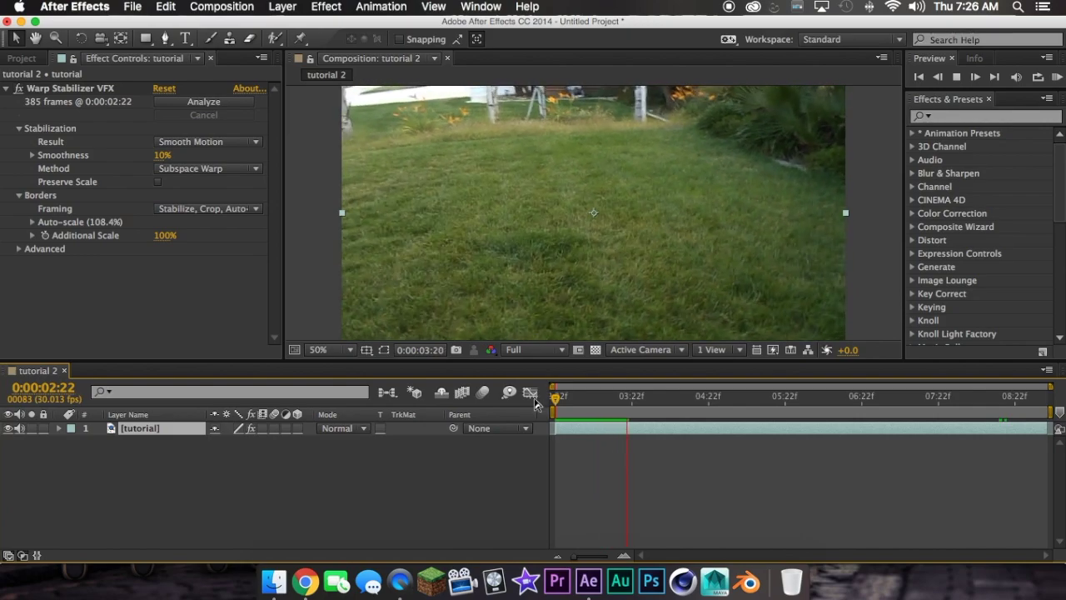
pyautogui.press('space')
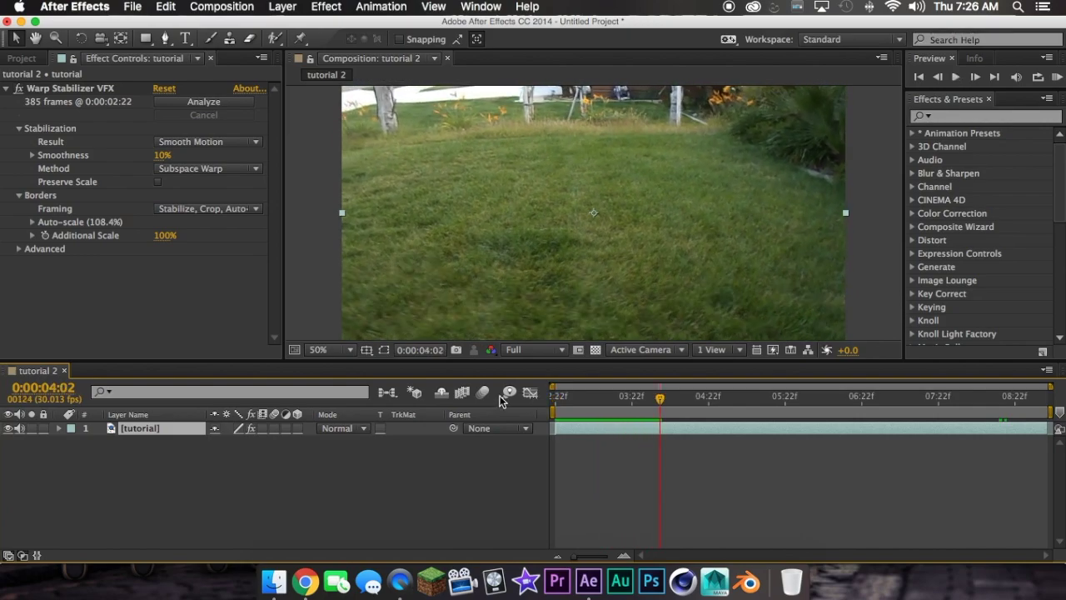
# Try applying 3D Camera Tracker, then remove it and reselect the footage layer
pyautogui.click(6, 88)
pyautogui.click(964, 116)
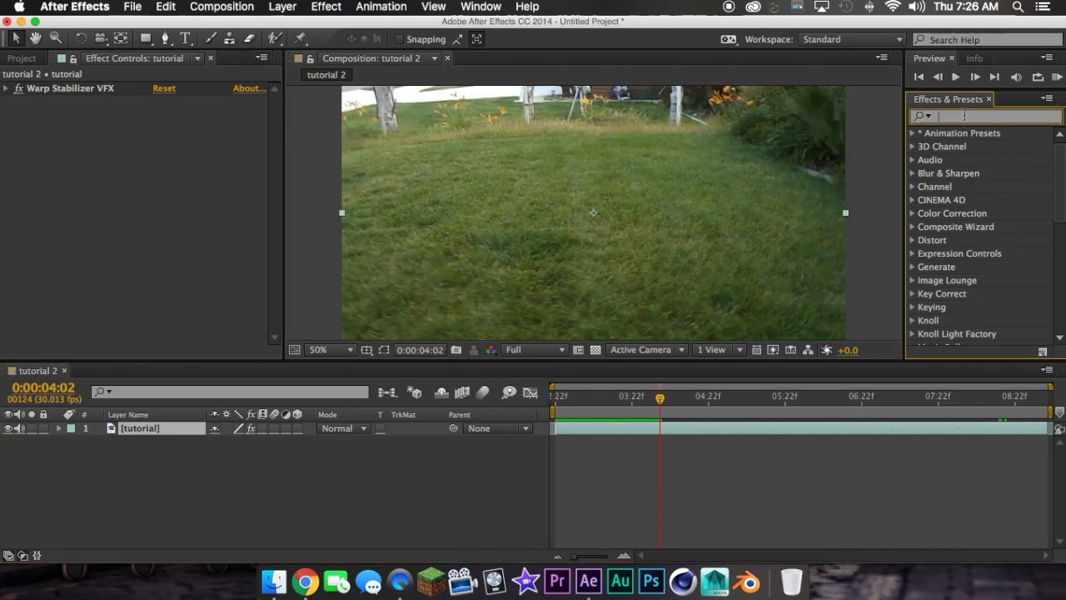
pyautogui.write('3d cam')
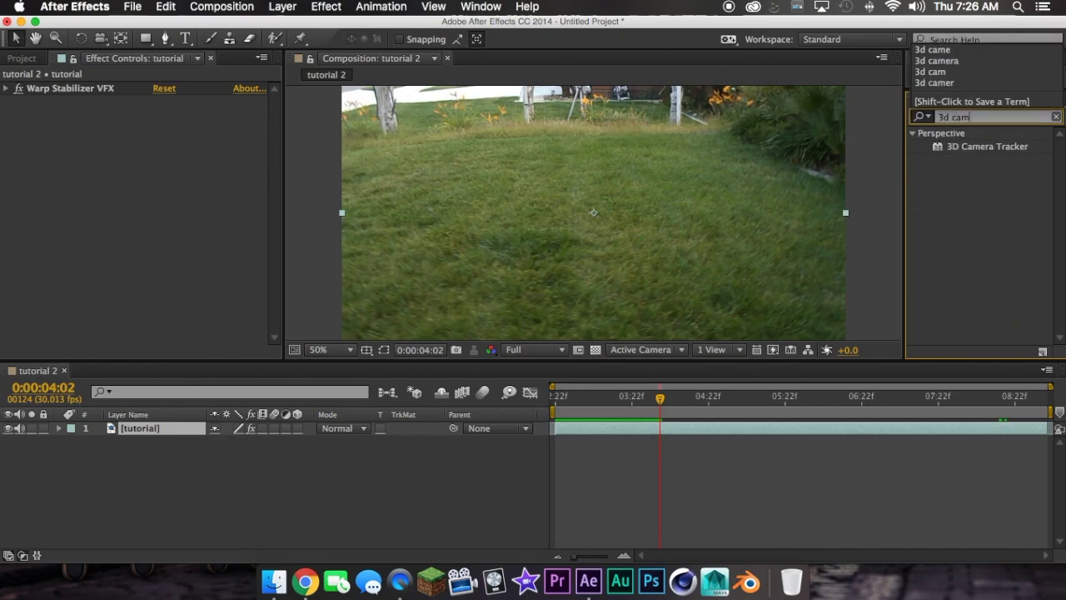
pyautogui.write('er')
pyautogui.click(983, 148)
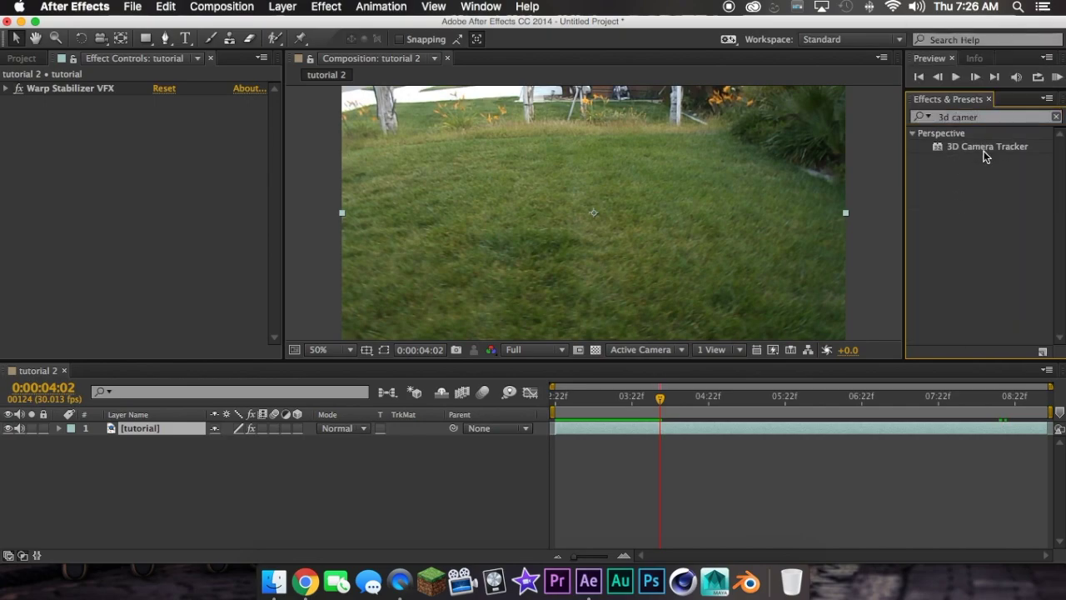
pyautogui.click(982, 148)
pyautogui.moveTo(980, 143); pyautogui.dragTo(763, 137)
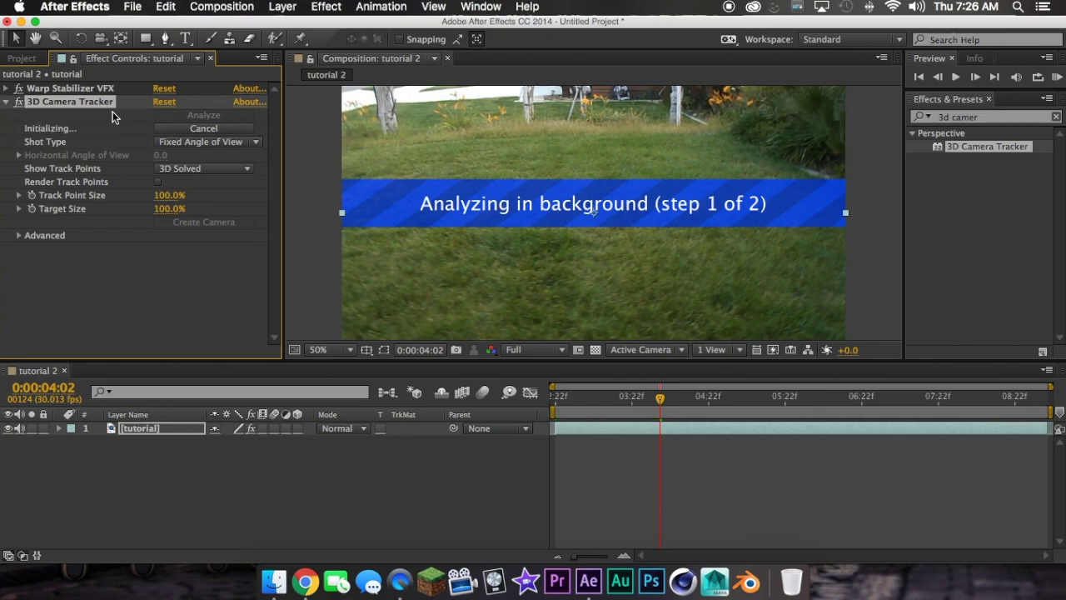
pyautogui.press('Delete')
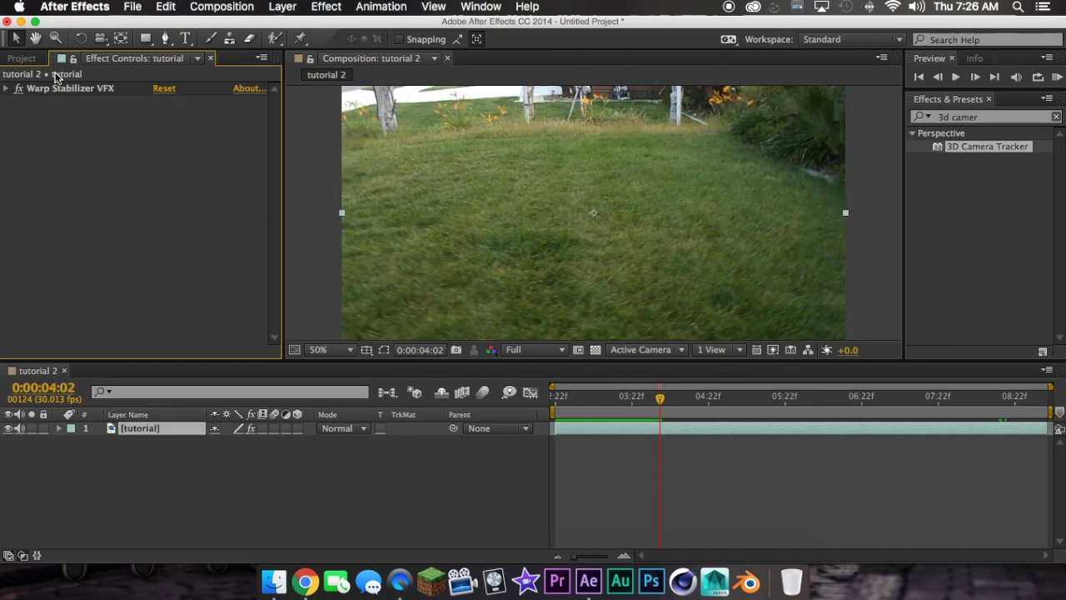
pyautogui.click(1056, 117)
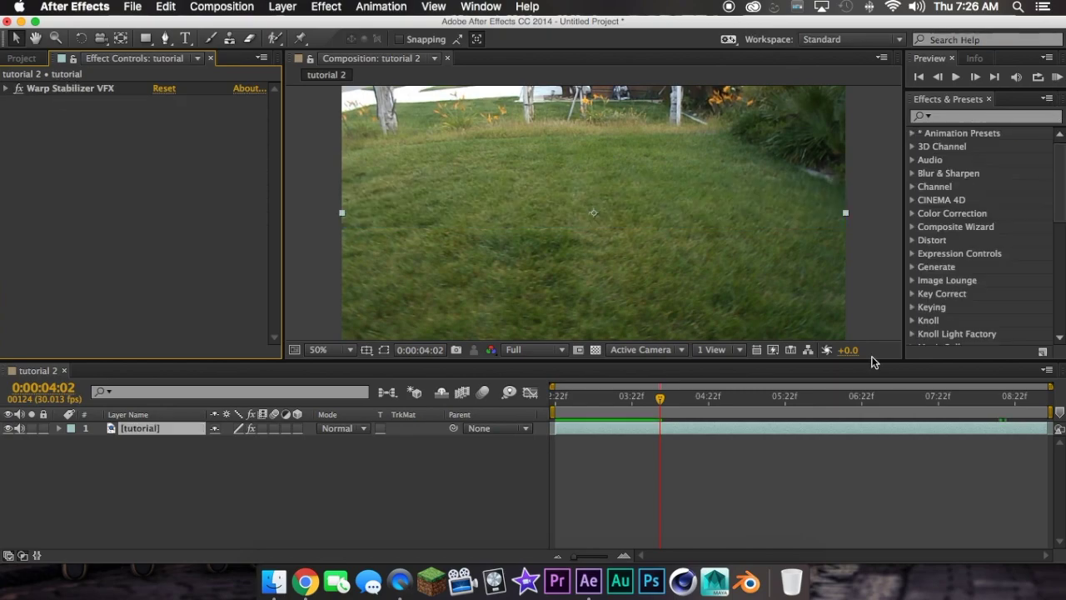
pyautogui.click(660, 441)
pyautogui.click(657, 426)
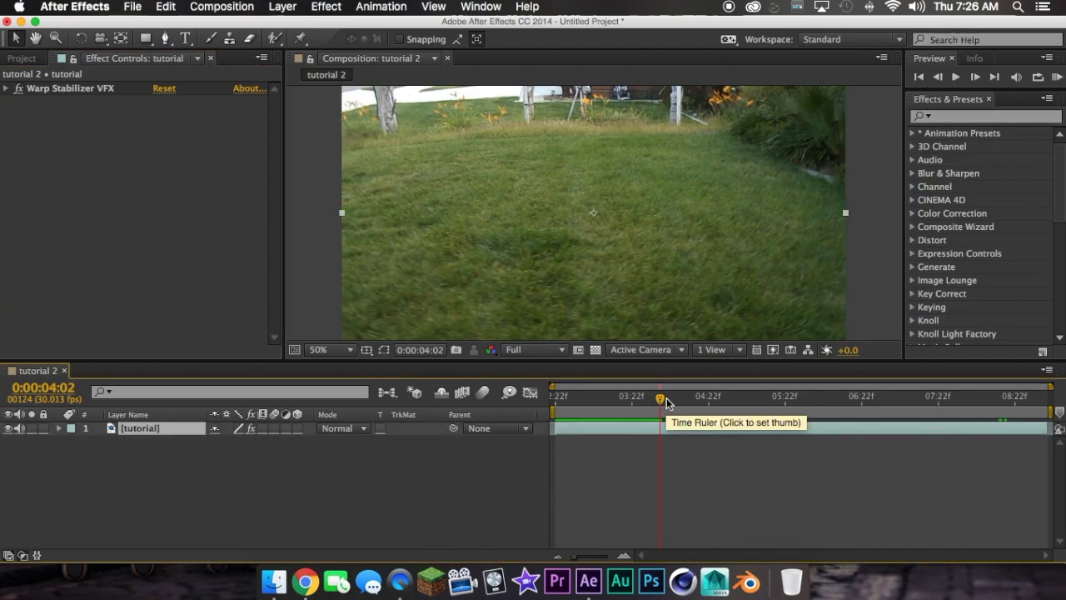
# Pre-compose the footage layer into a new composition named 'tutorial', moving all attributes
pyautogui.press('super+shift+c')
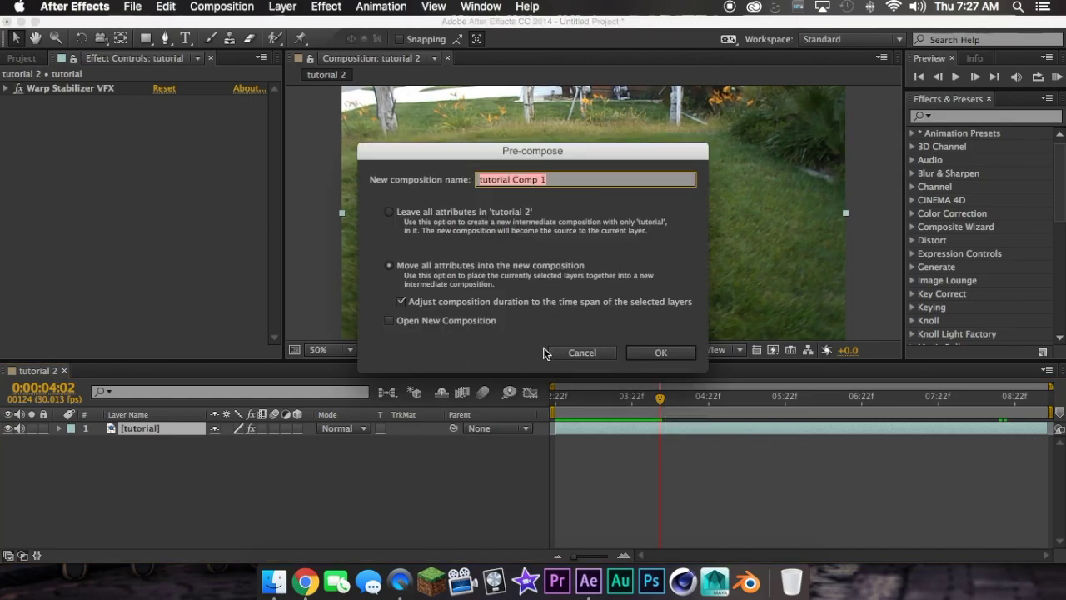
pyautogui.click(293, 5)
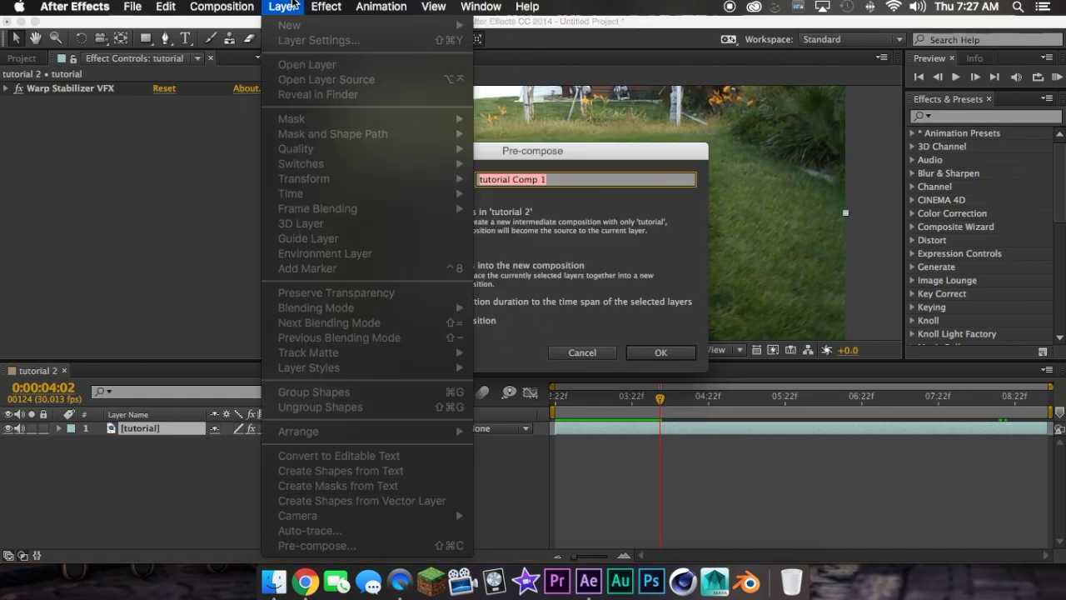
pyautogui.moveTo(250, 6)
pyautogui.click(582, 314)
pyautogui.moveTo(558, 179); pyautogui.dragTo(512, 179)
pyautogui.press('BackSpace')
pyautogui.press('BackSpace')
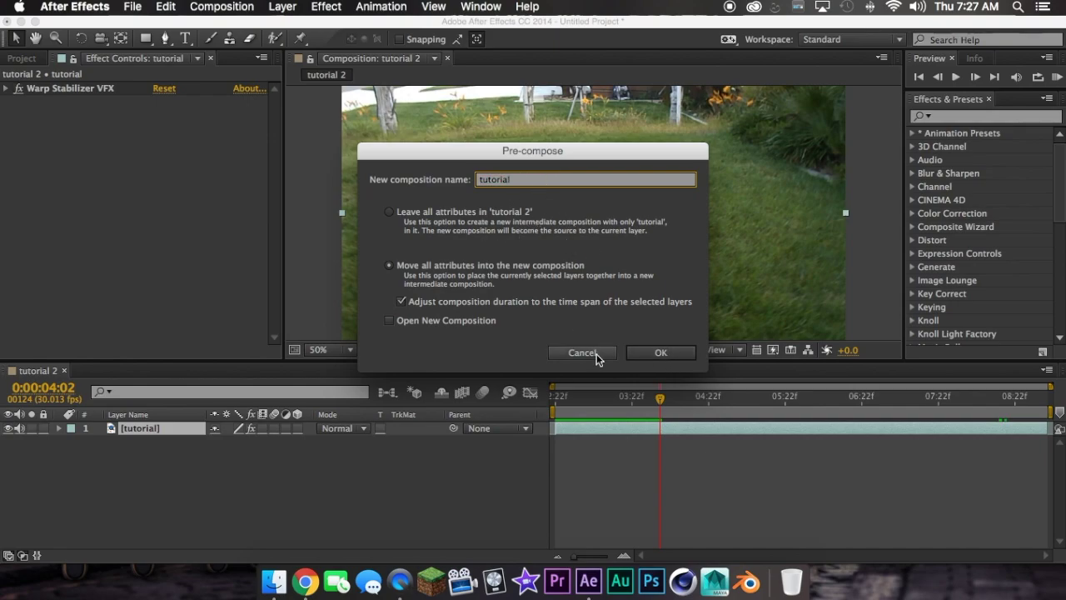
pyautogui.click(650, 353)
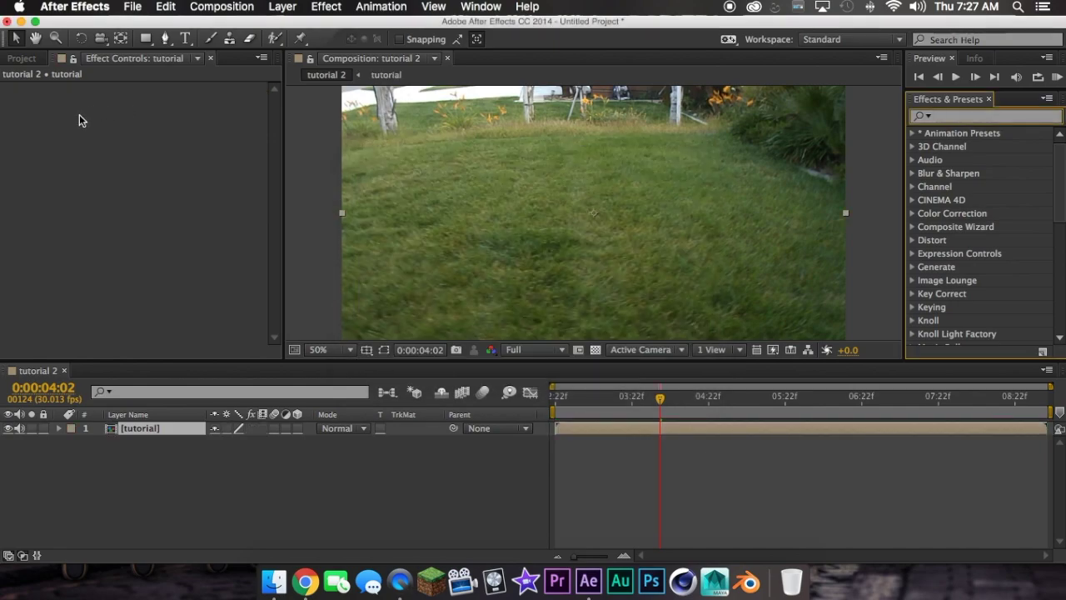
# Search '3d camera', apply 3D Camera Tracker to the nested tutorial layer, and expand Advanced
pyautogui.click(966, 116)
pyautogui.write('3d camer')
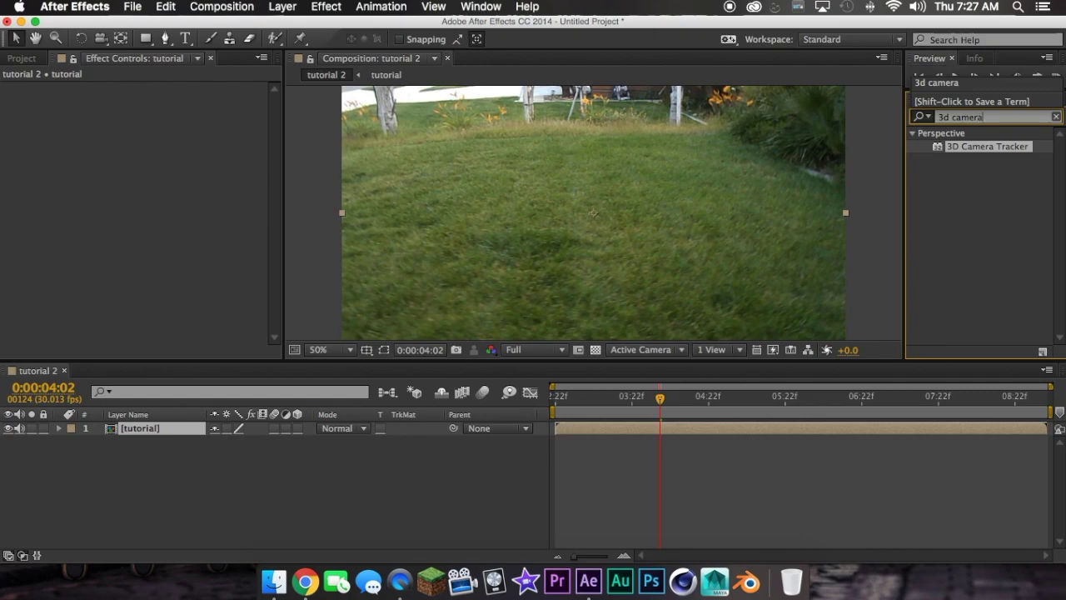
pyautogui.write('a')
pyautogui.doubleClick(995, 146)
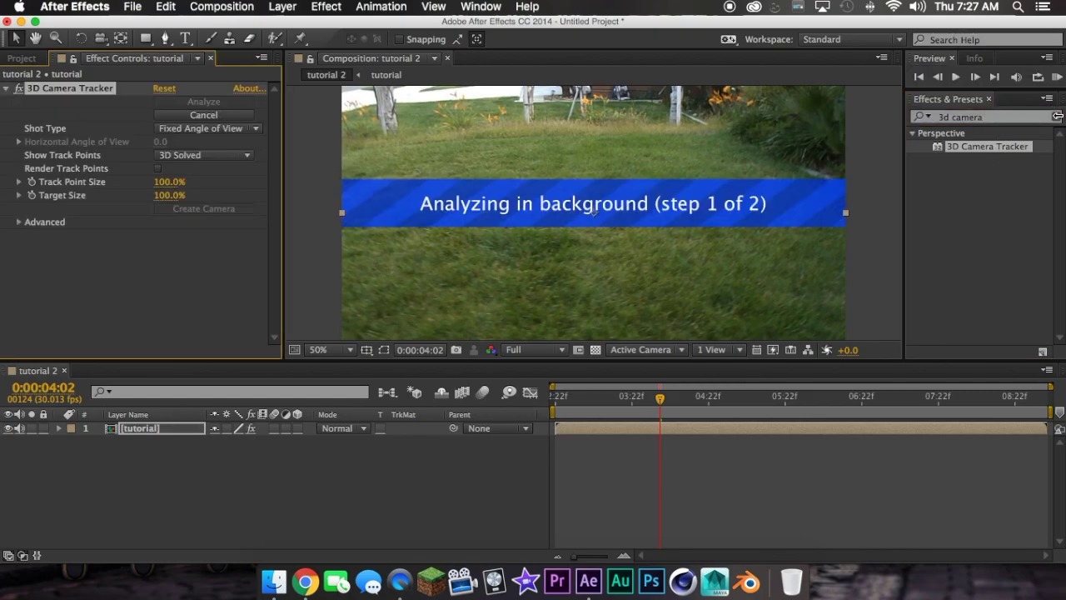
pyautogui.click(1054, 117)
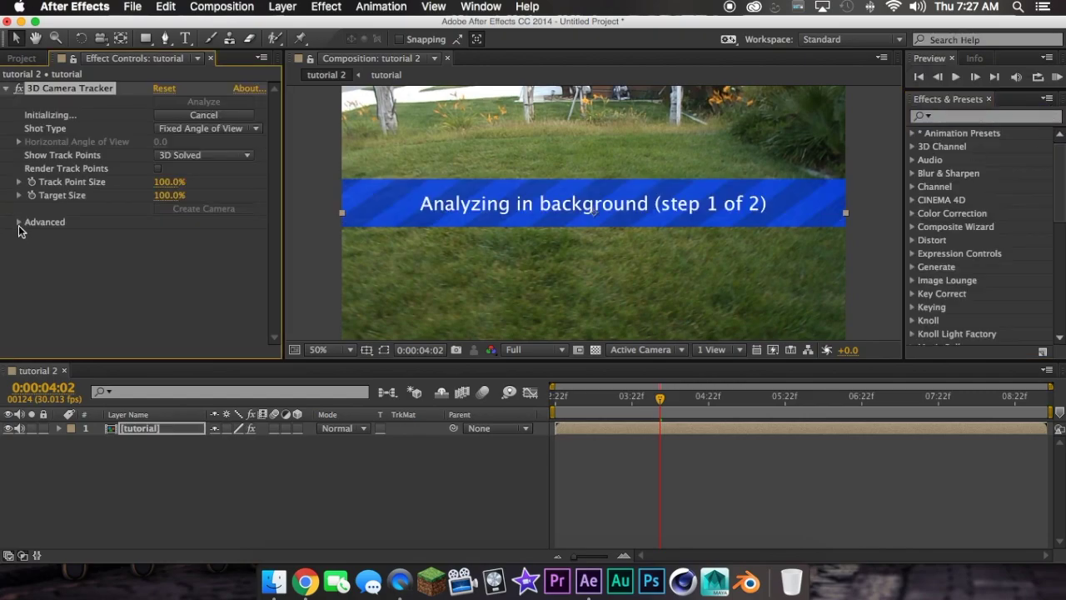
pyautogui.click(18, 225)
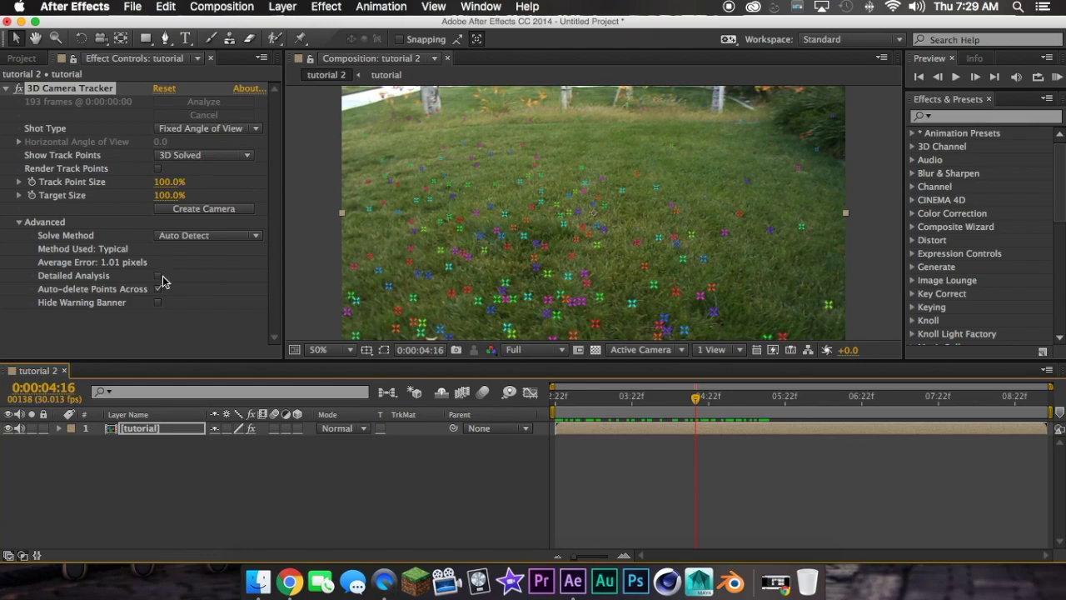
# Enable Detailed Analysis for the camera solve and review the track from 0:00:02:29 to 0:00:05:01
pyautogui.click(159, 276)
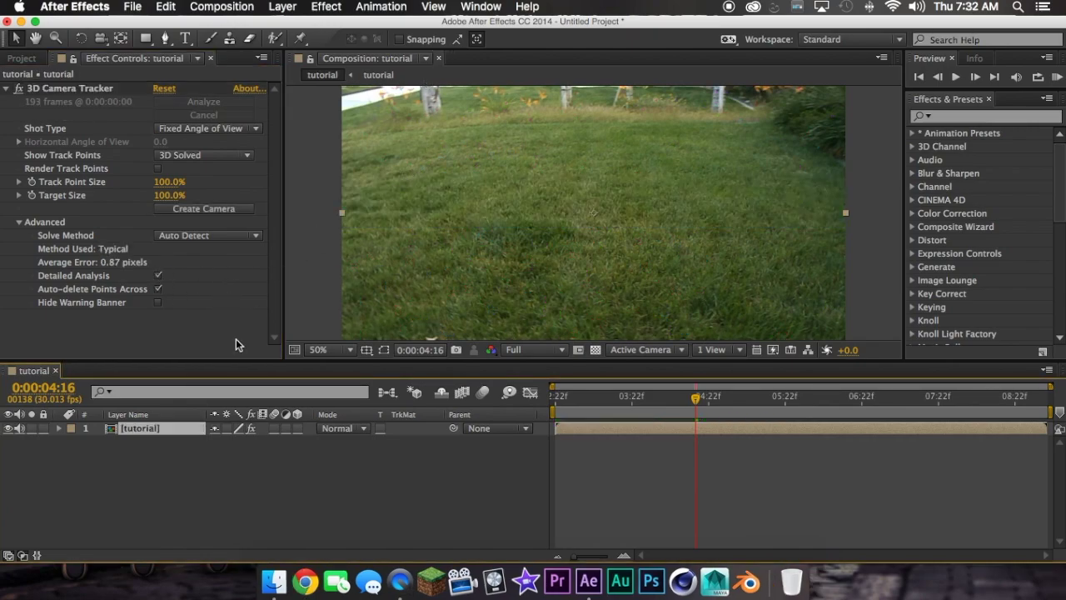
pyautogui.moveTo(694, 398); pyautogui.dragTo(530, 413)
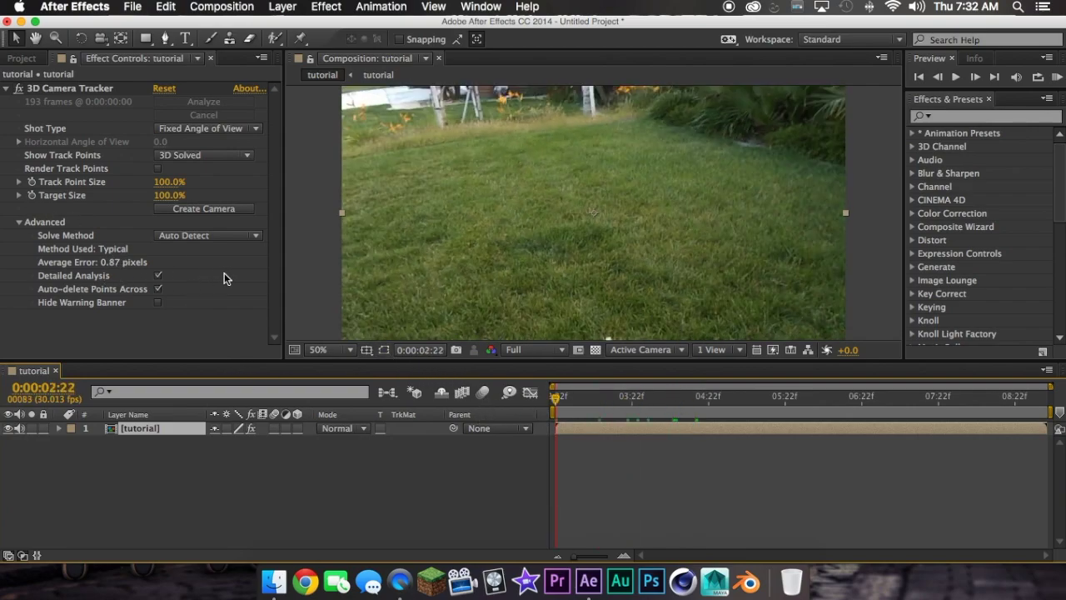
pyautogui.click(573, 397)
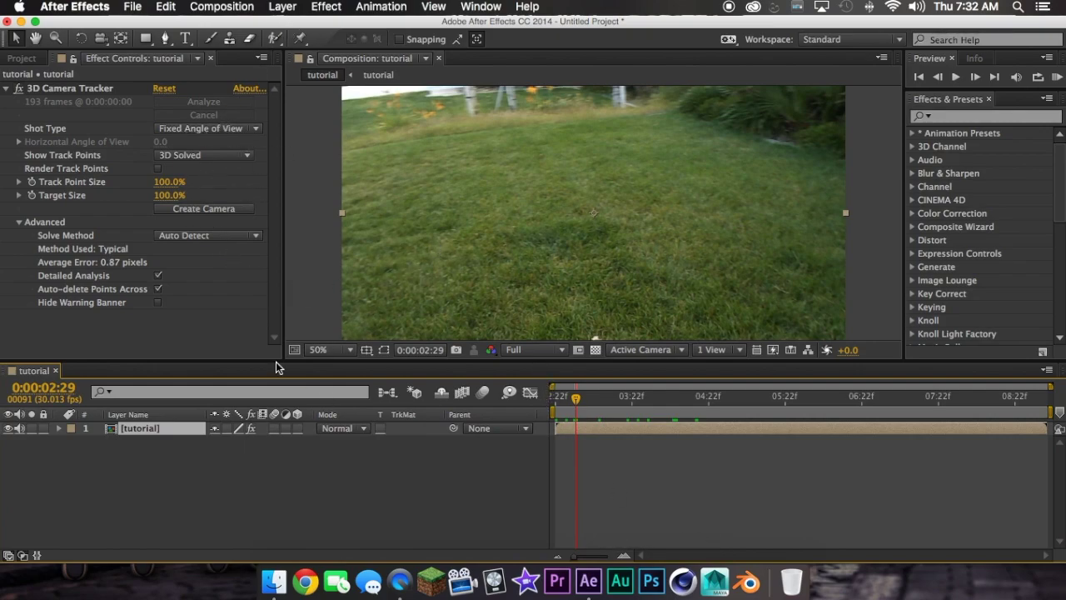
pyautogui.moveTo(577, 399); pyautogui.dragTo(735, 399)
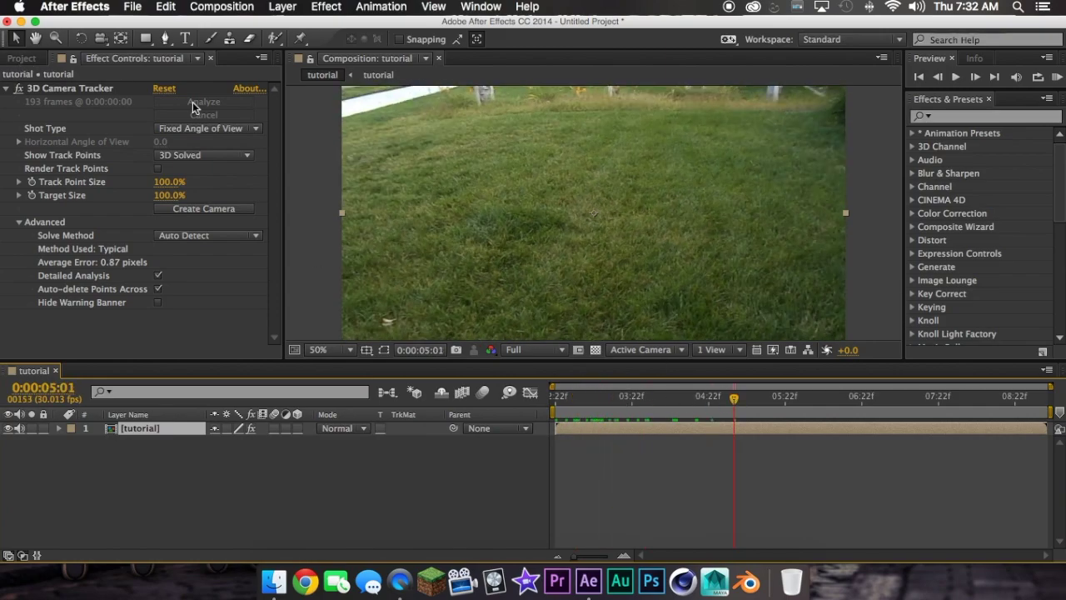
# Increase the Track Point Size and move the playhead back to about 0:00:03:24
pyautogui.moveTo(169, 182); pyautogui.dragTo(200, 184)
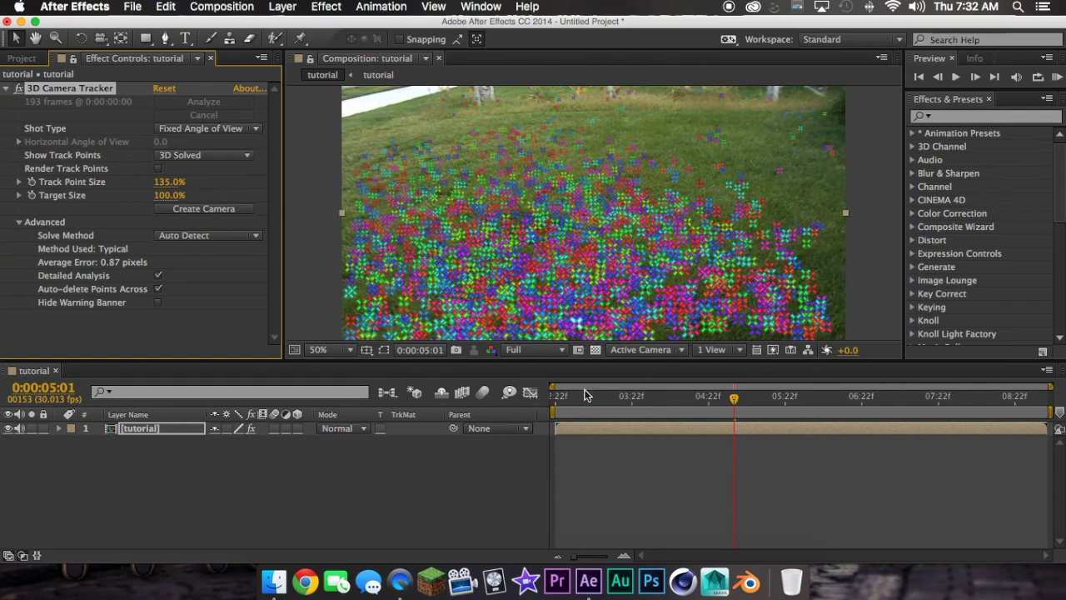
pyautogui.moveTo(596, 406); pyautogui.dragTo(640, 415)
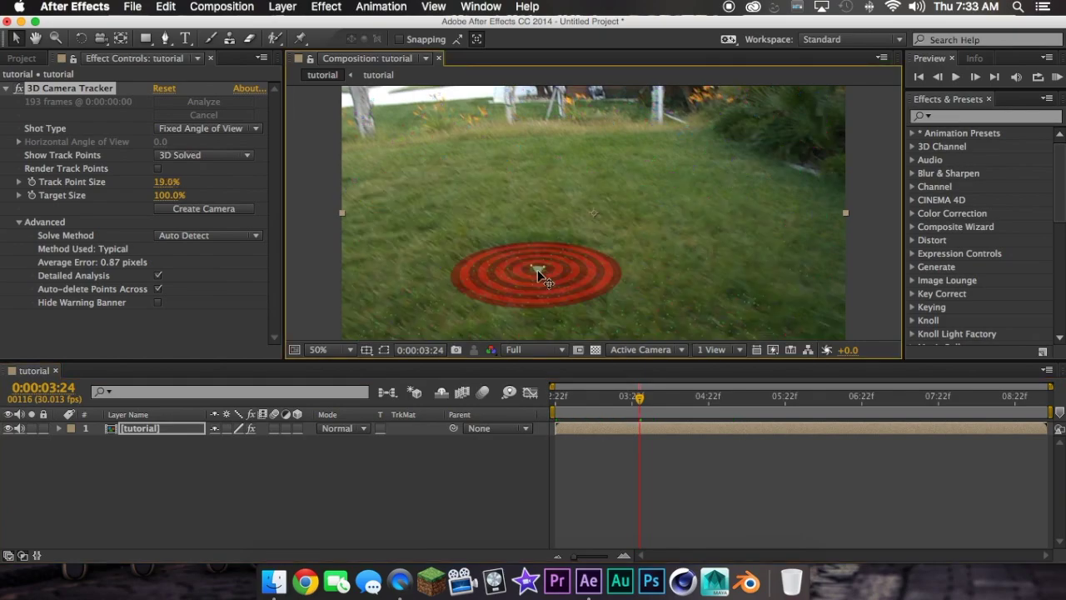
# At the chosen lawn track point, set ground plane and origin, then create text, camera and a null
pyautogui.rightClick(537, 270)
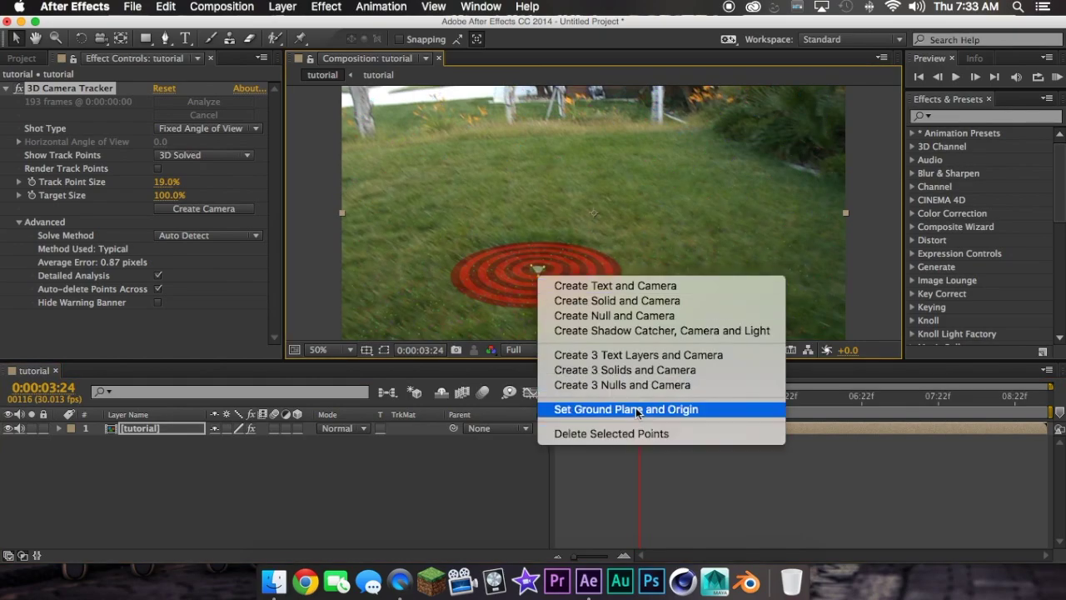
pyautogui.click(642, 407)
pyautogui.rightClick(535, 269)
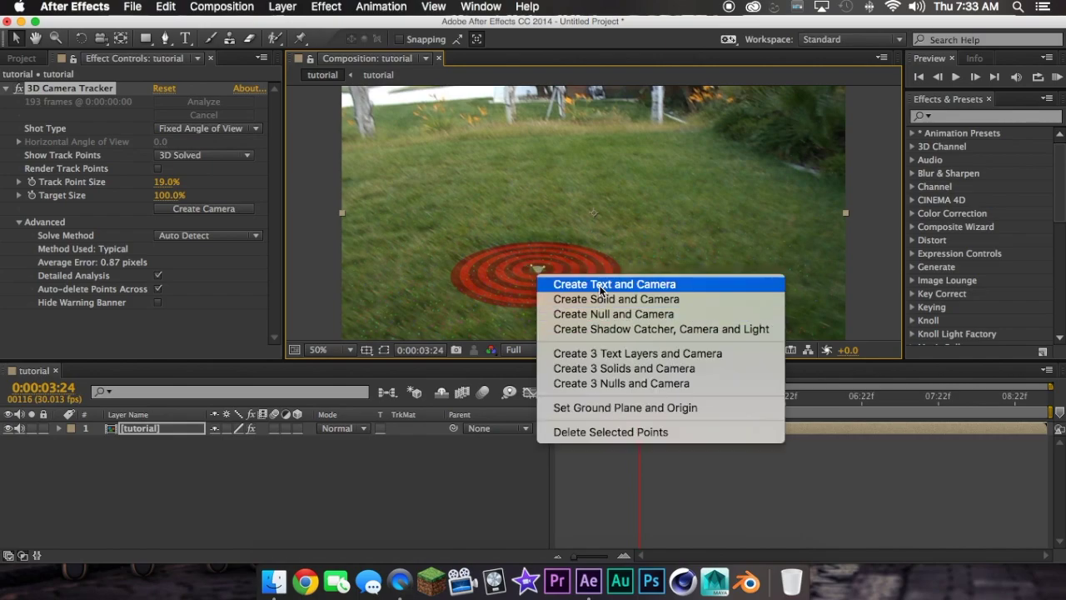
pyautogui.click(601, 284)
pyautogui.rightClick(535, 267)
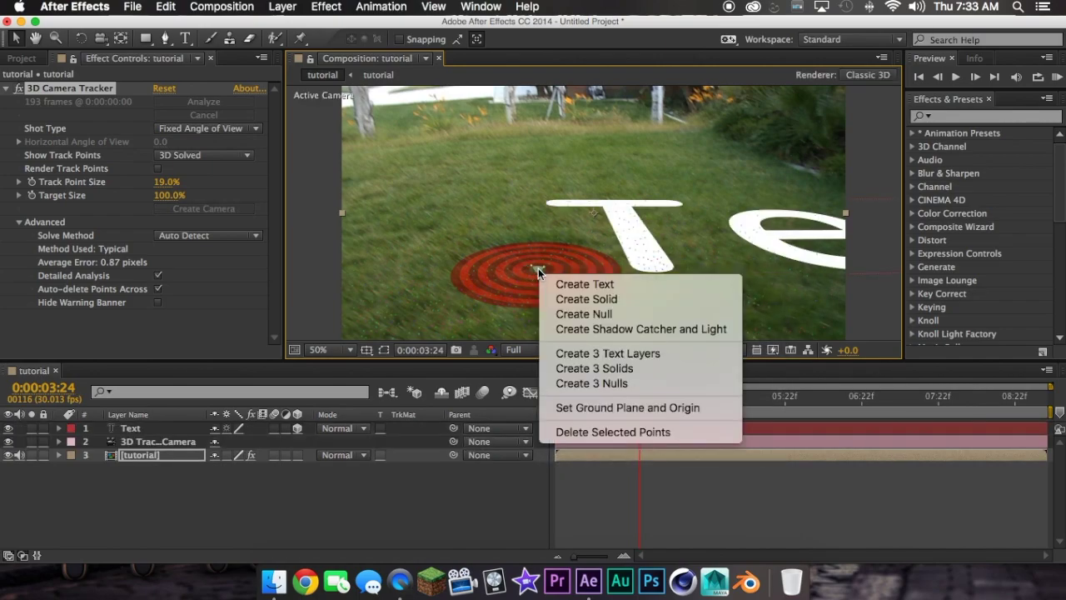
pyautogui.click(603, 317)
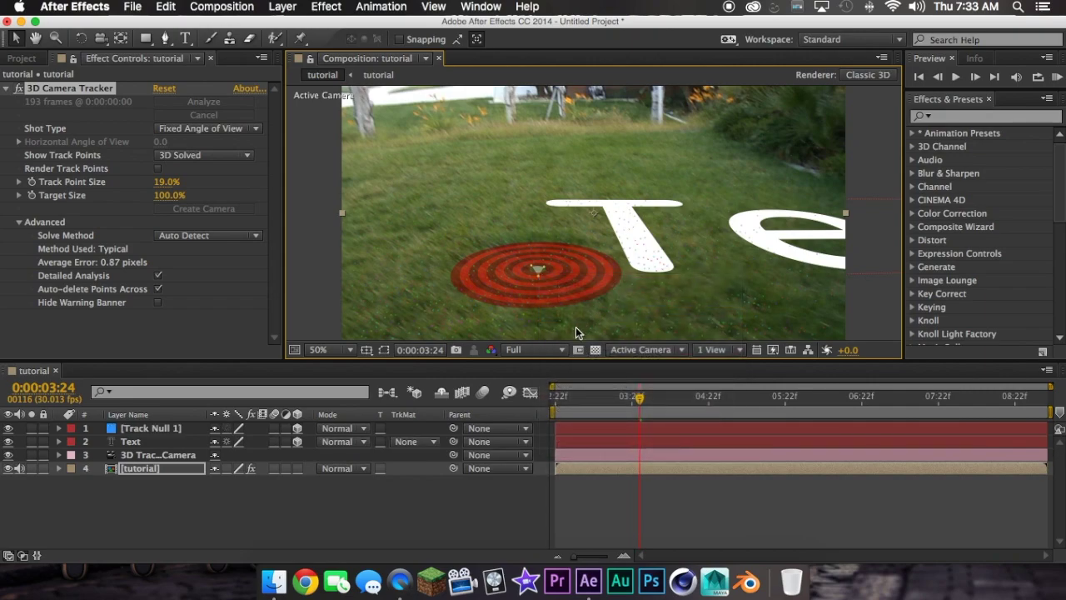
# Move Track Null 1 below the Text layer and slide the 3D text left on the lawn
pyautogui.click(284, 509)
pyautogui.moveTo(143, 427); pyautogui.dragTo(149, 442)
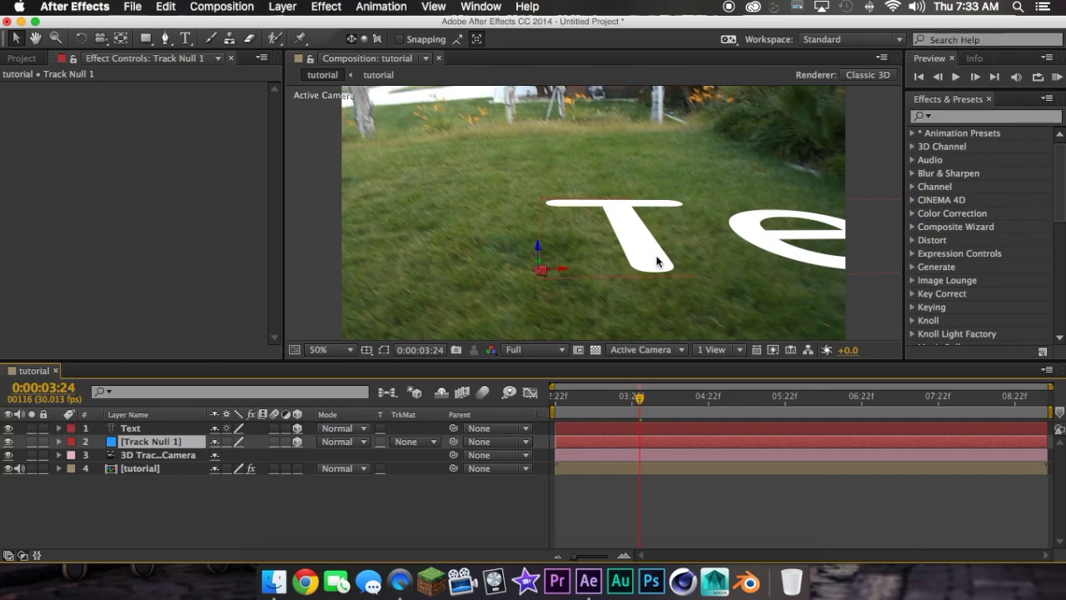
pyautogui.click(140, 427)
pyautogui.moveTo(565, 277); pyautogui.dragTo(111, 322)
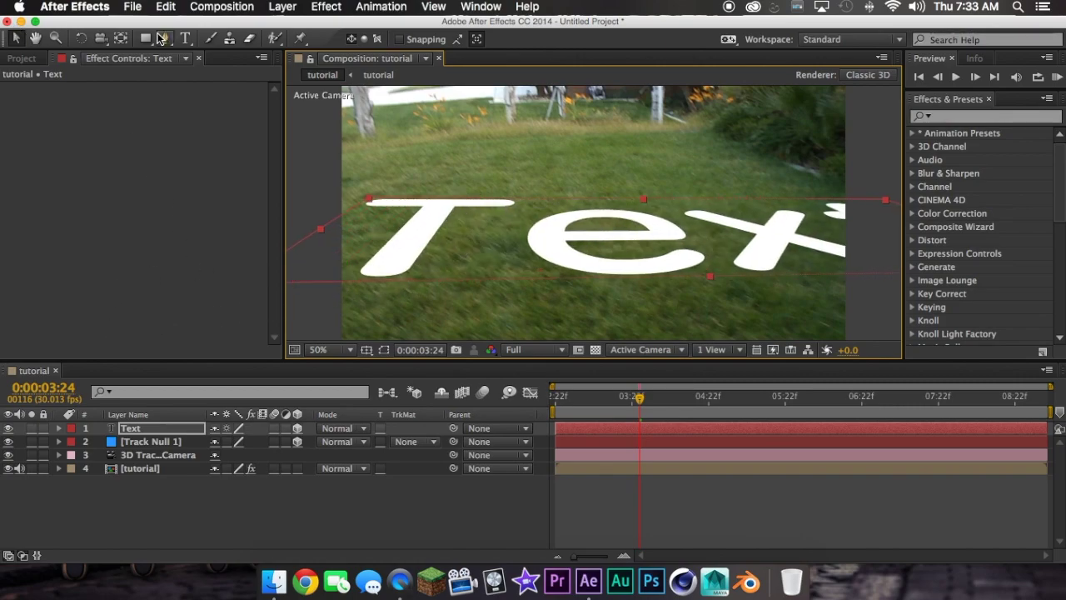
# Change the tracked text to read 'SUP' and hide the SUP layer
pyautogui.click(185, 38)
pyautogui.doubleClick(515, 231)
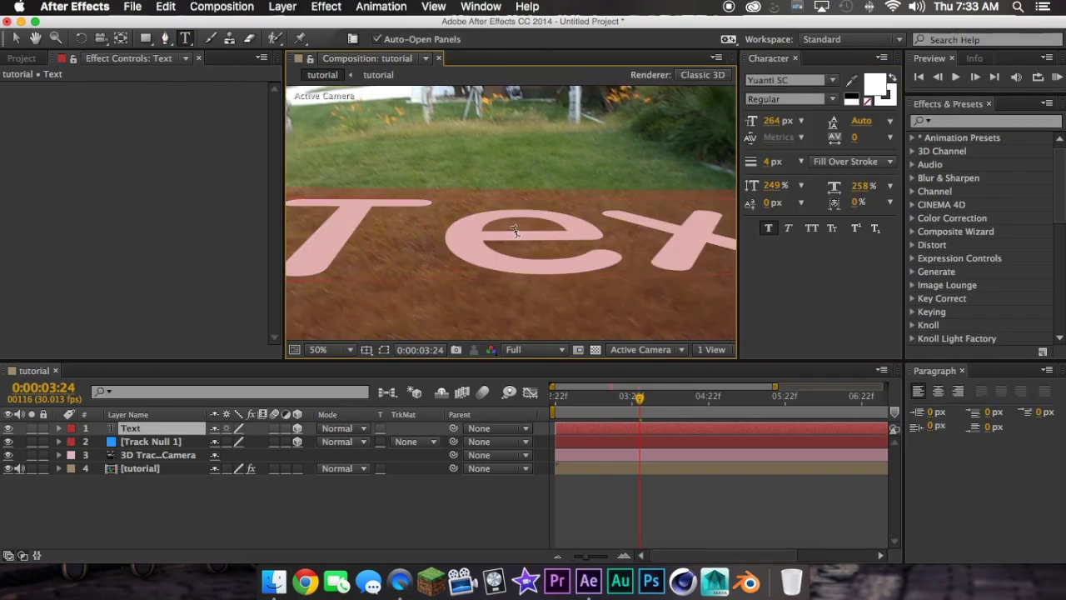
pyautogui.click(795, 59)
pyautogui.click(964, 371)
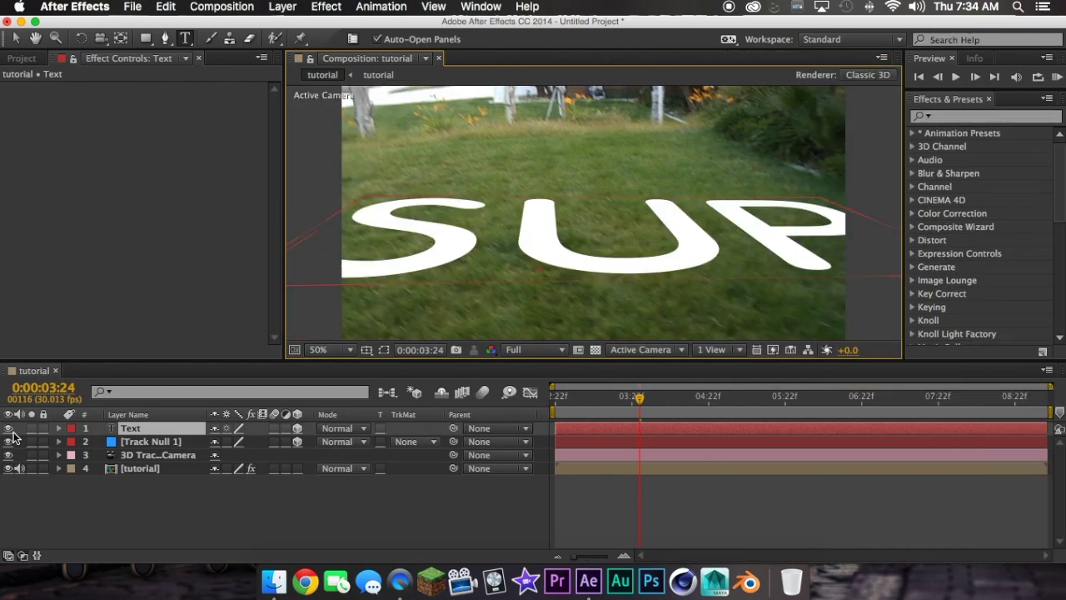
pyautogui.click(15, 38)
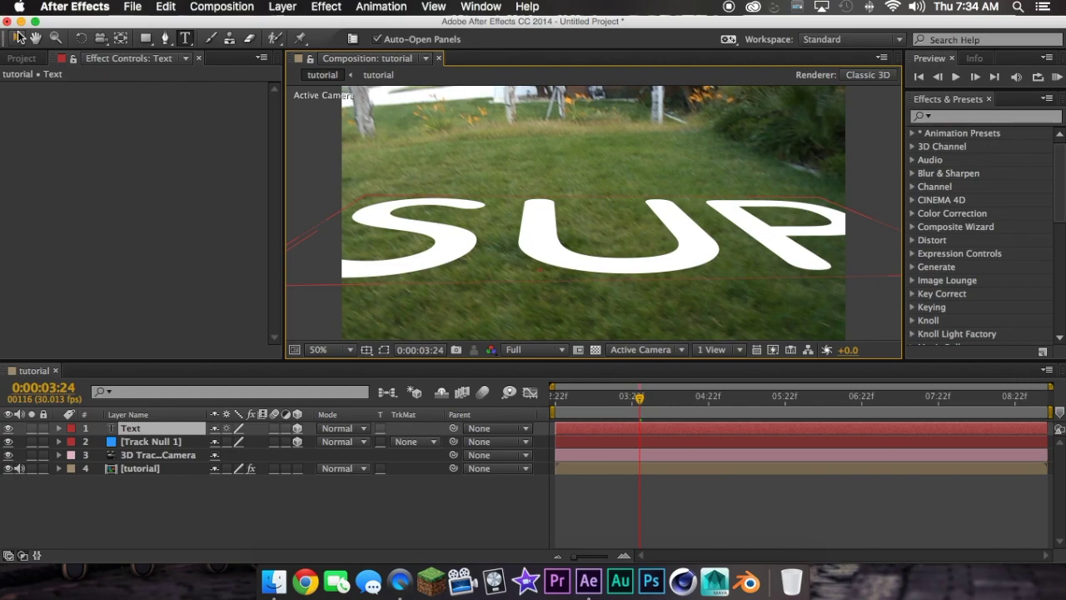
pyautogui.click(8, 428)
pyautogui.click(266, 494)
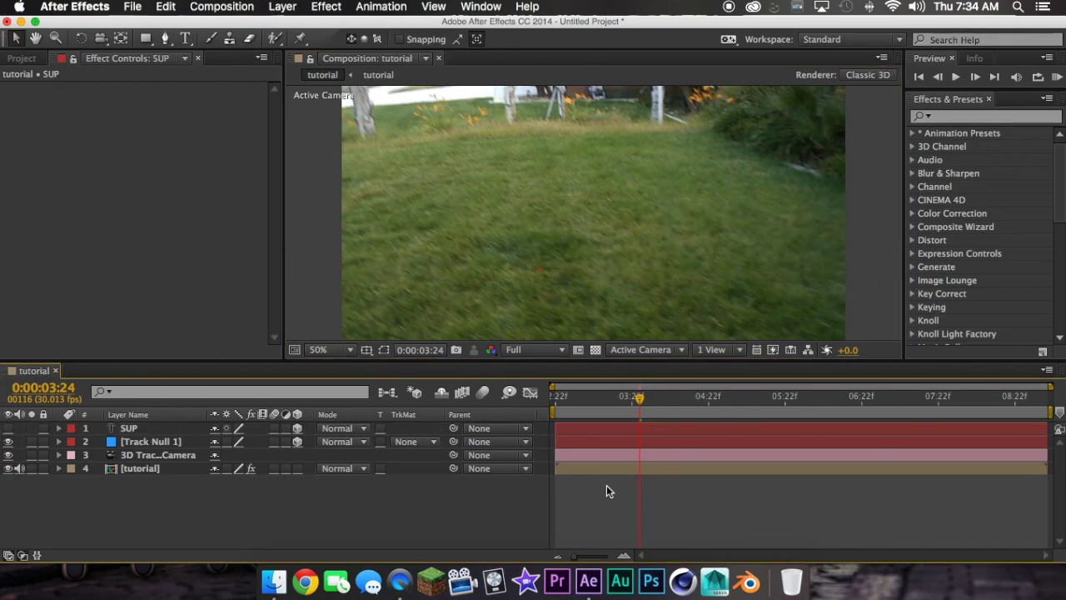
pyautogui.press('super+y')
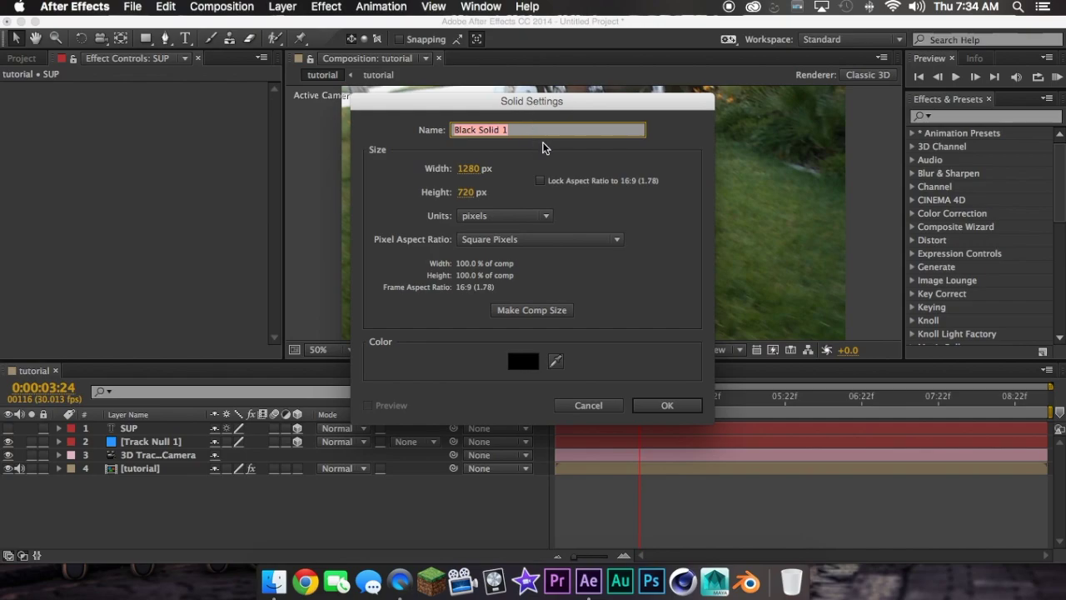
# Name the new black solid 'Element' and apply the Video Copilot Element effect to it
pyautogui.write('Element')
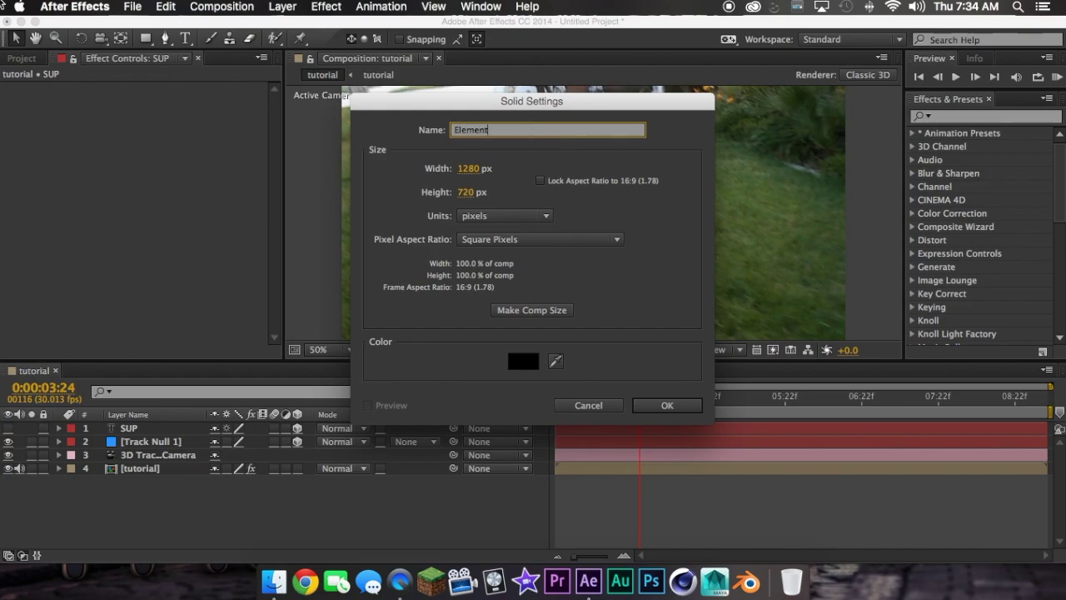
pyautogui.click(672, 405)
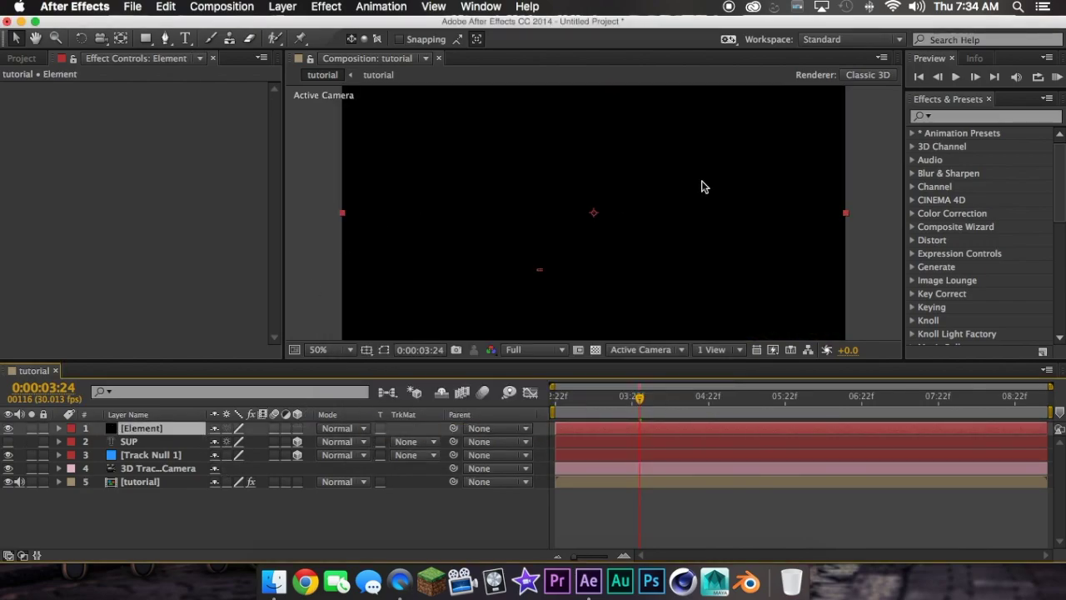
pyautogui.click(975, 116)
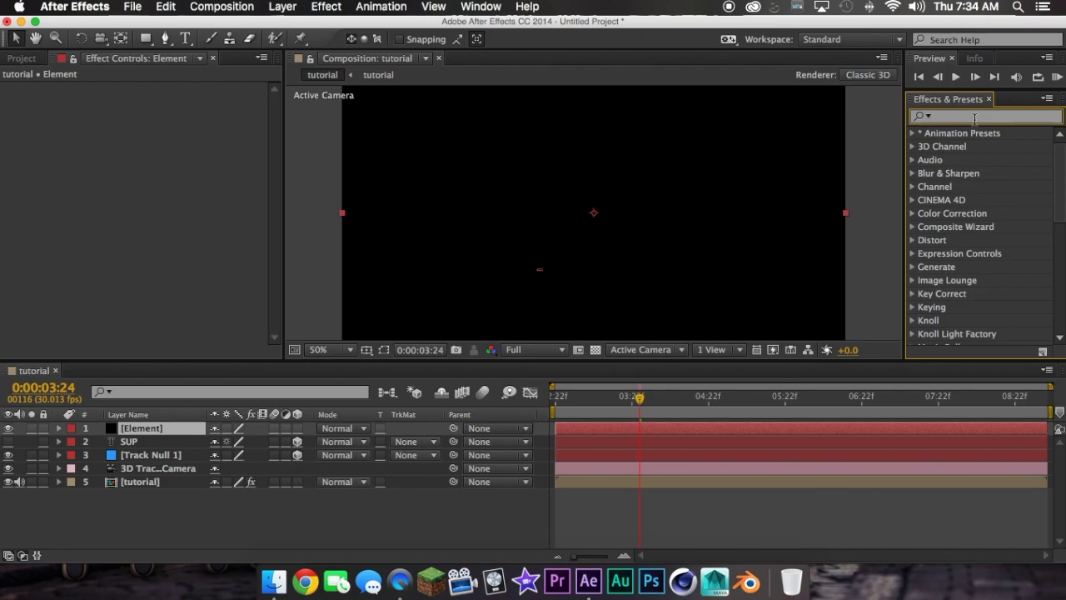
pyautogui.write('Element')
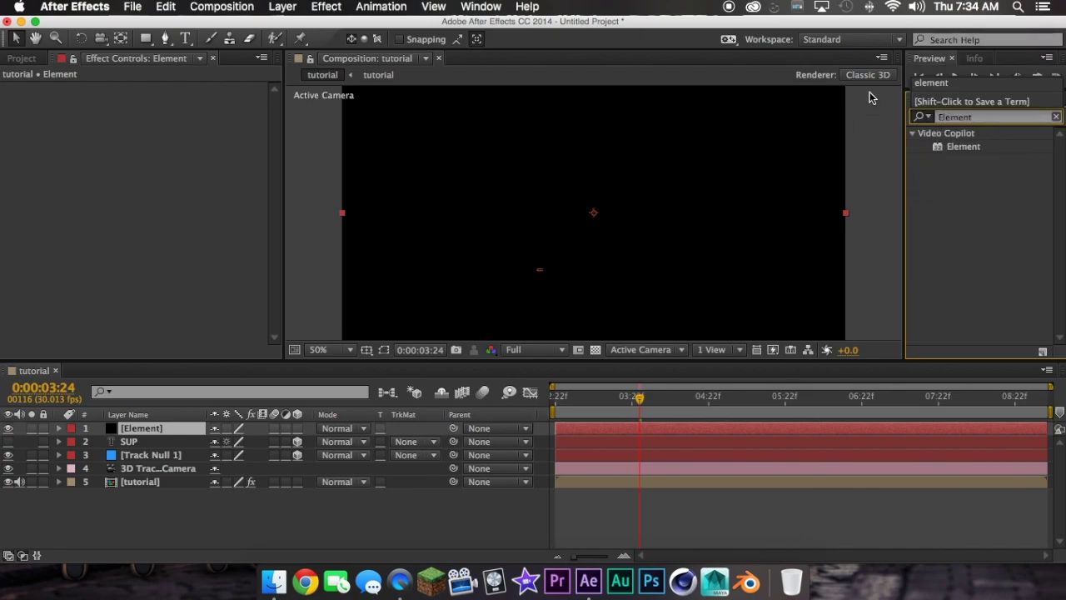
pyautogui.doubleClick(959, 147)
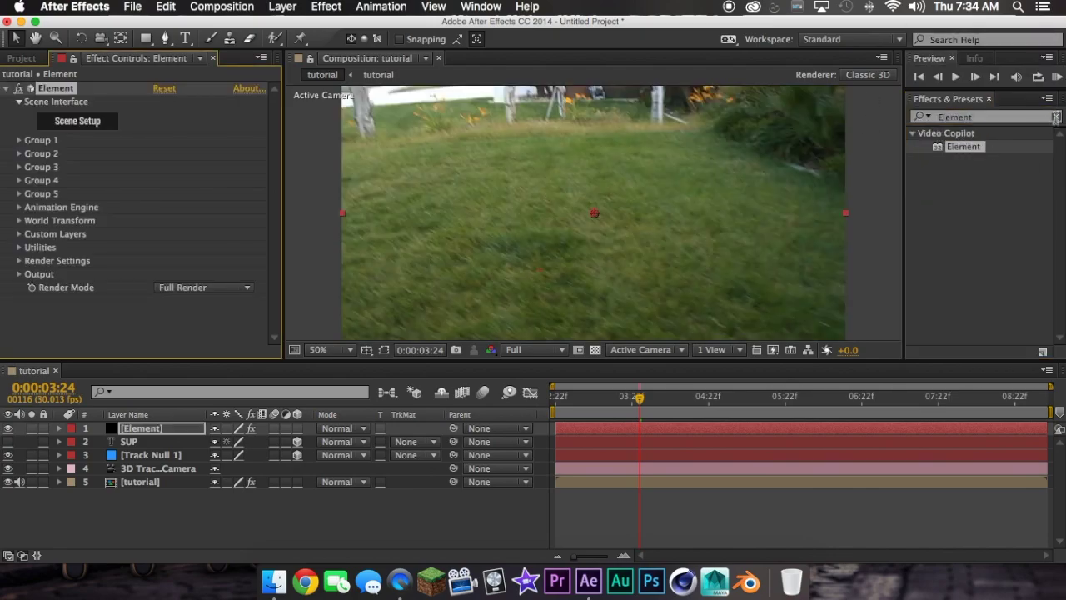
# Set Element's Custom Text and Masks Path Layer 1 to the '2. SUP' text layer
pyautogui.click(1055, 117)
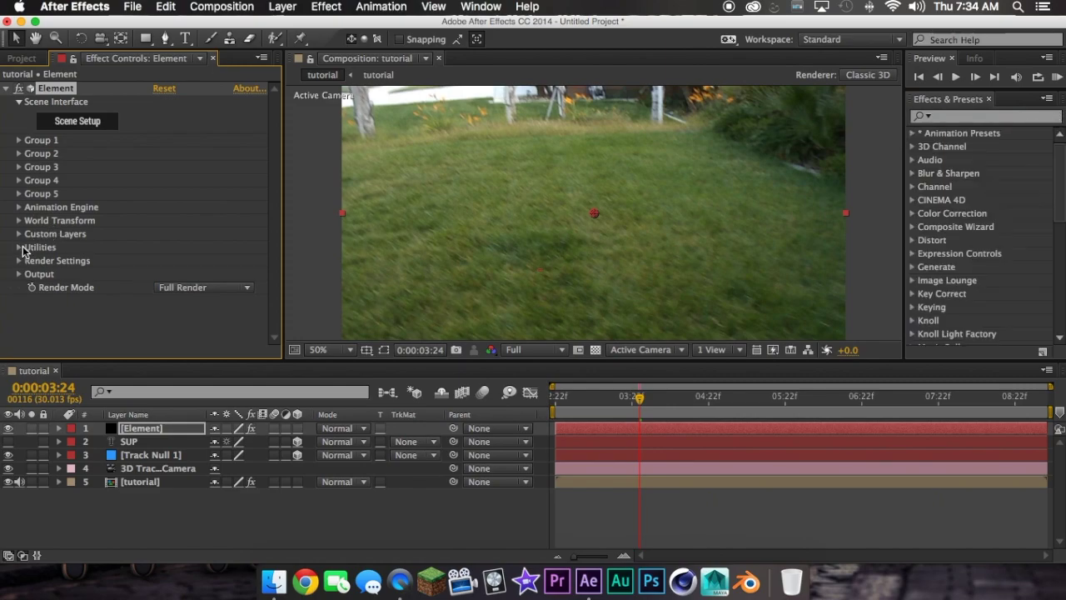
pyautogui.click(18, 234)
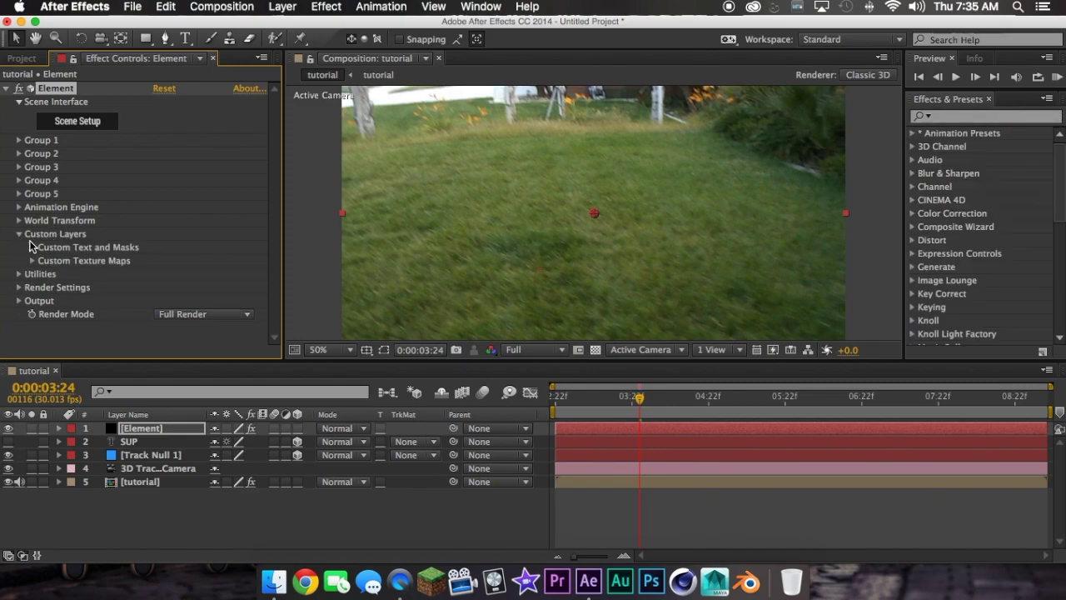
pyautogui.click(32, 247)
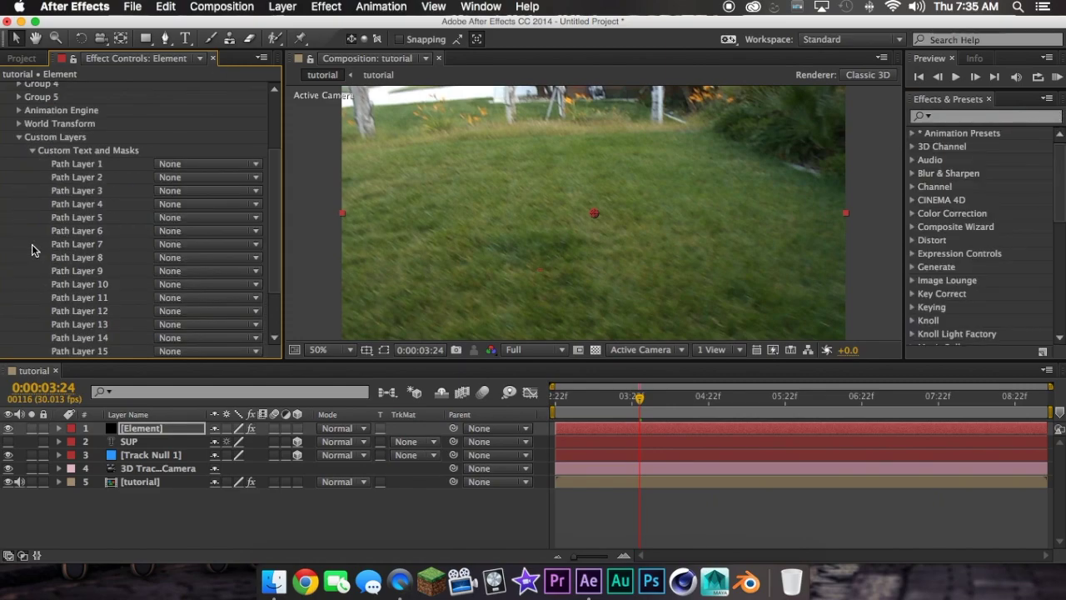
pyautogui.click(177, 166)
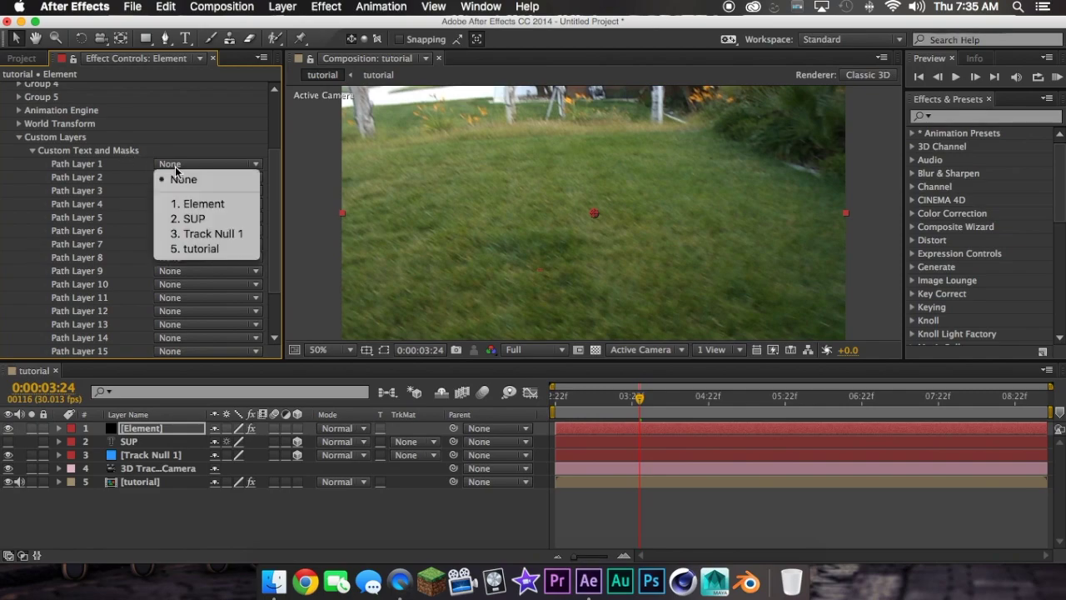
pyautogui.click(195, 220)
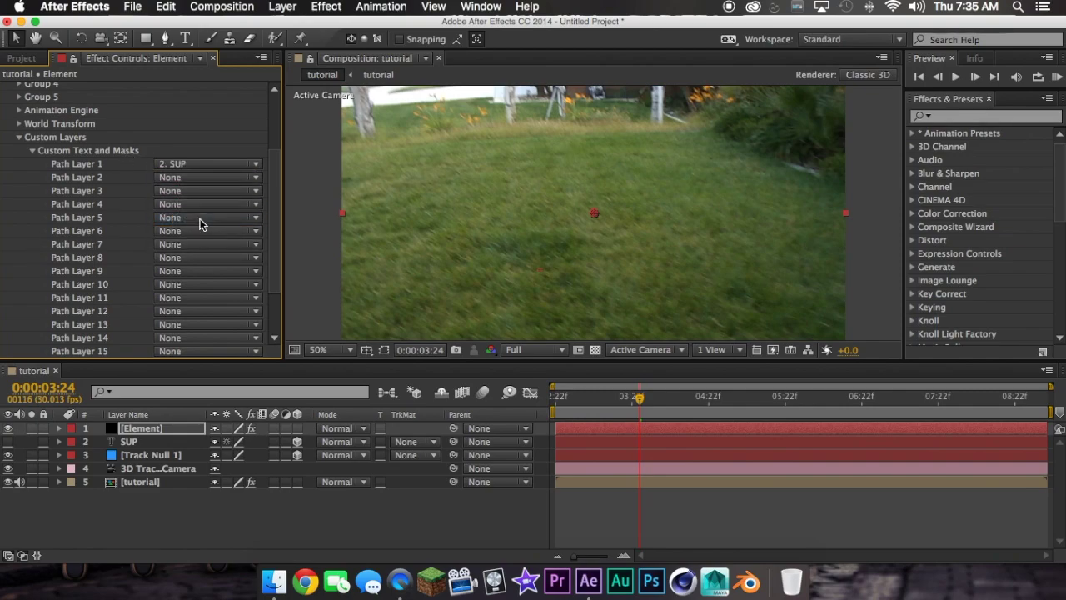
pyautogui.click(18, 137)
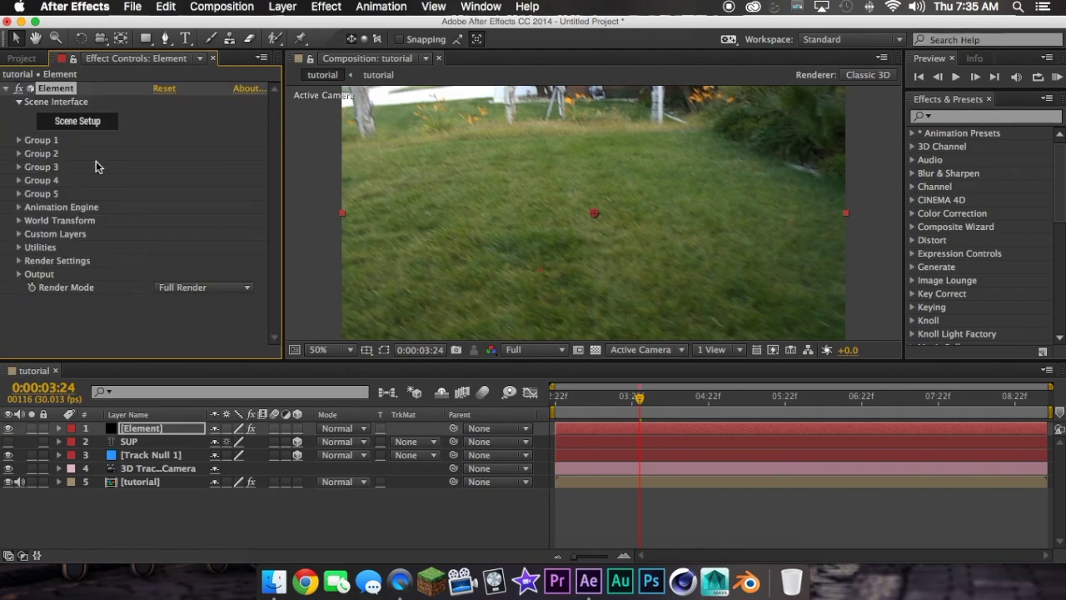
# Extrude the SUP text in Element's Scene Setup and tick Normalize Size under Transform
pyautogui.click(105, 123)
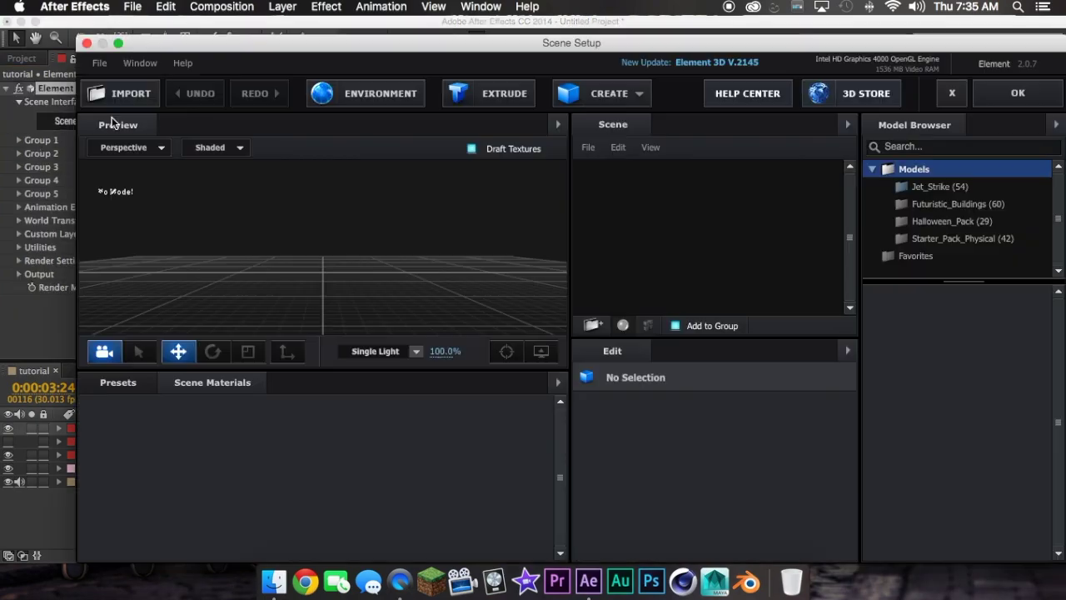
pyautogui.click(505, 97)
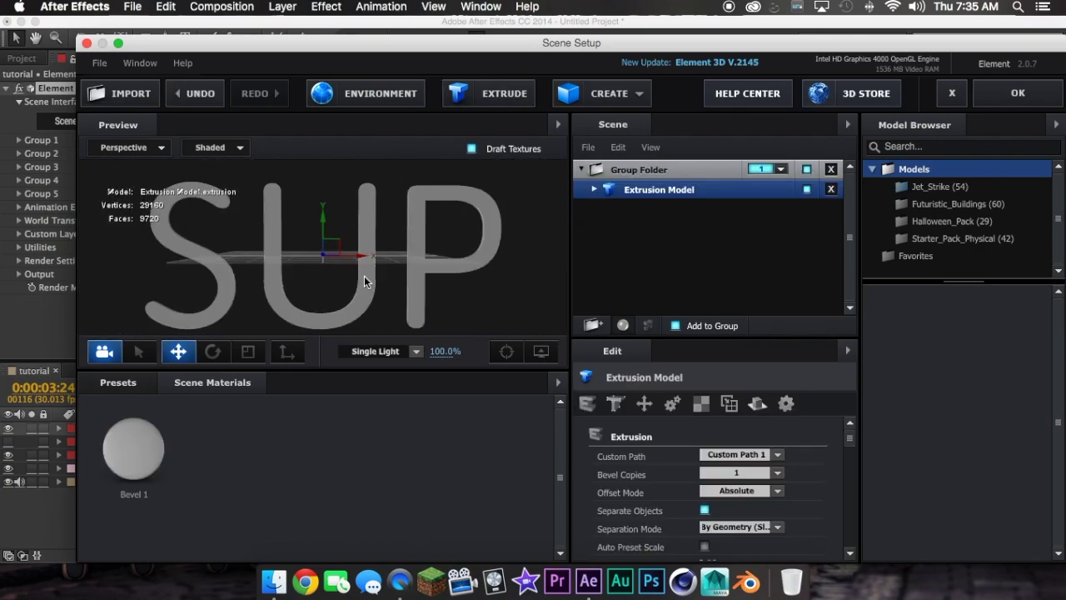
pyautogui.scroll(-5, 689, 505)
pyautogui.scroll(-3, 695, 491)
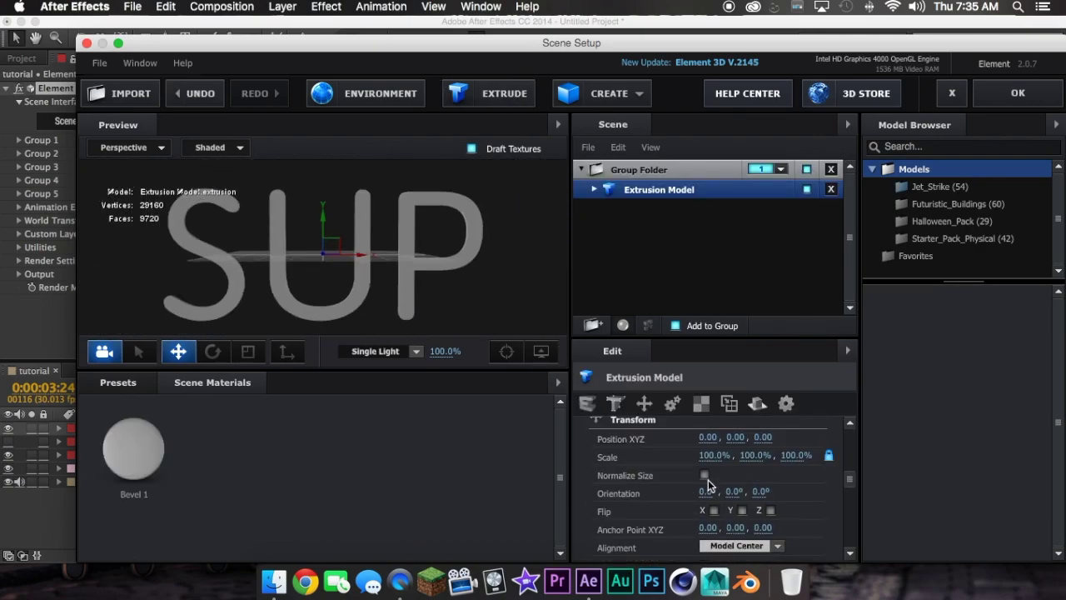
pyautogui.click(706, 474)
pyautogui.scroll(5, 350, 270)
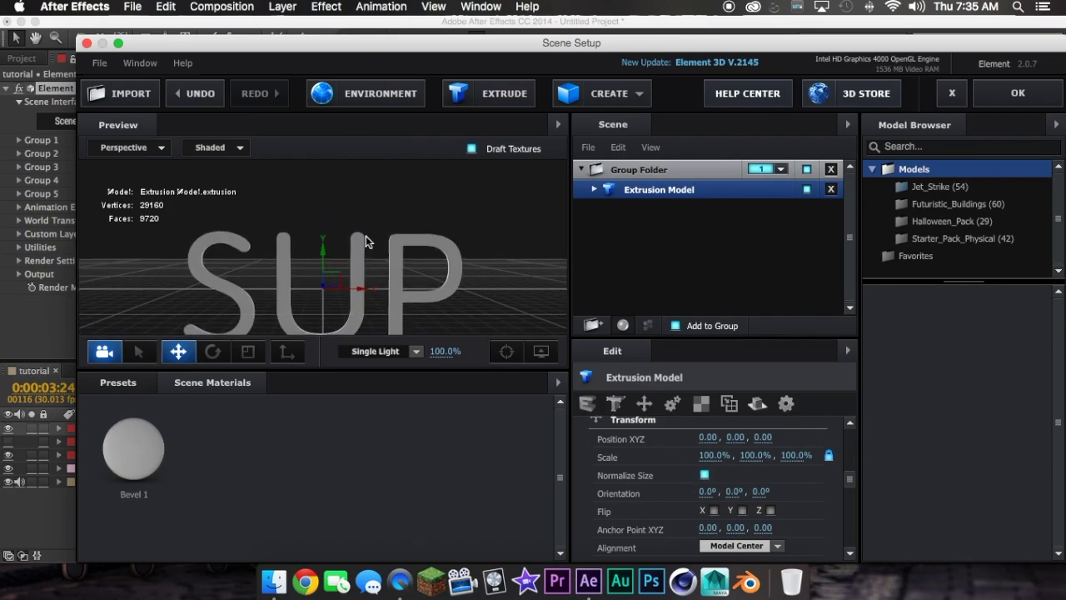
pyautogui.scroll(-2, 362, 250)
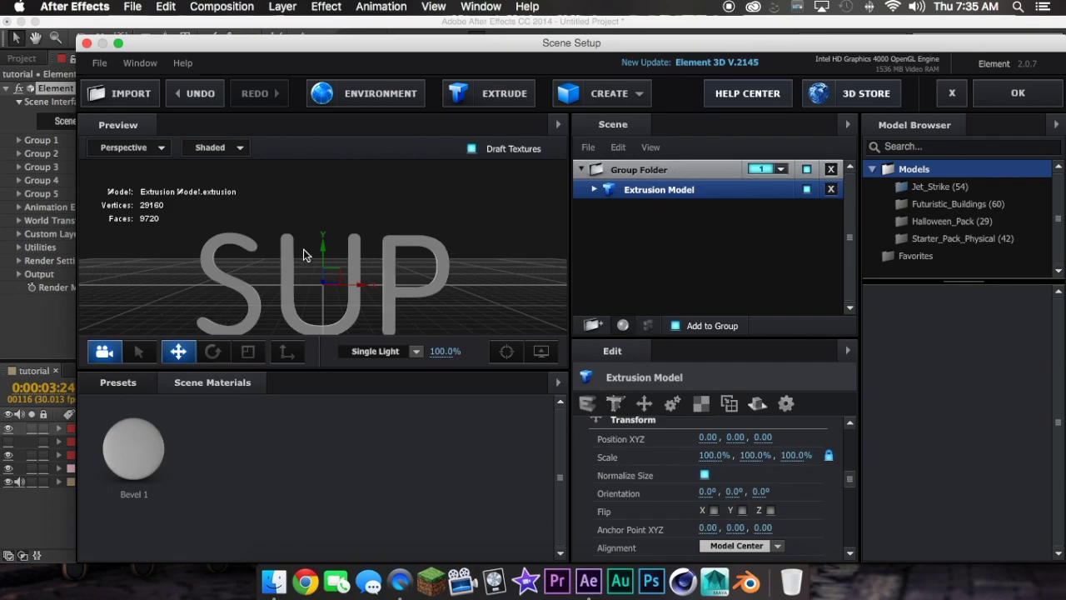
pyautogui.moveTo(465, 296); pyautogui.dragTo(227, 263)
pyautogui.click(134, 382)
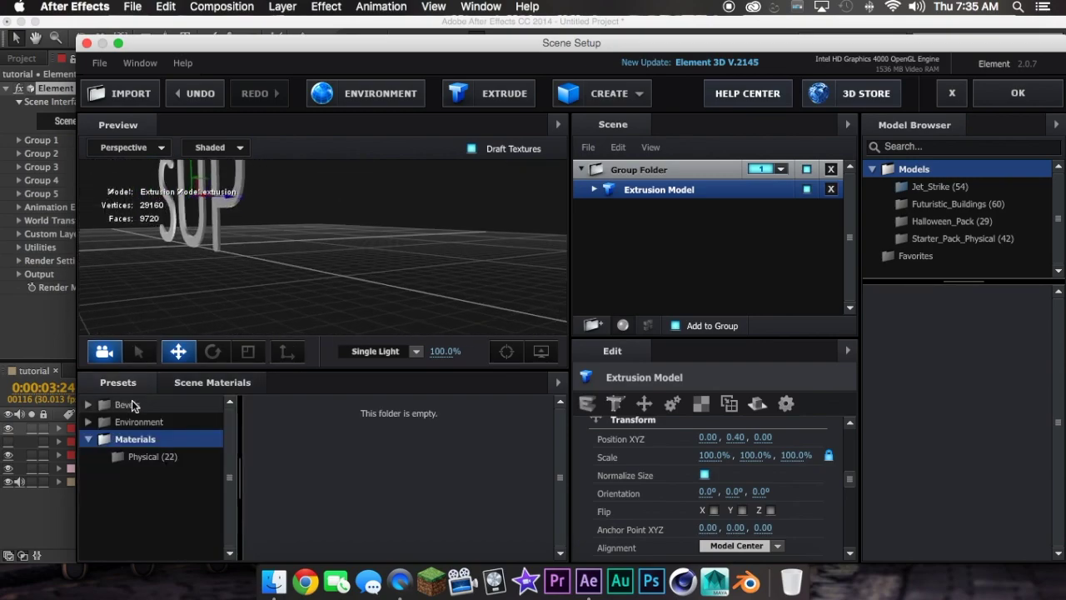
# Apply the Physical Gold_Rim bevel preset to SUP and re-tick Normalize Size
pyautogui.click(131, 406)
pyautogui.click(138, 421)
pyautogui.scroll(-5, 383, 433)
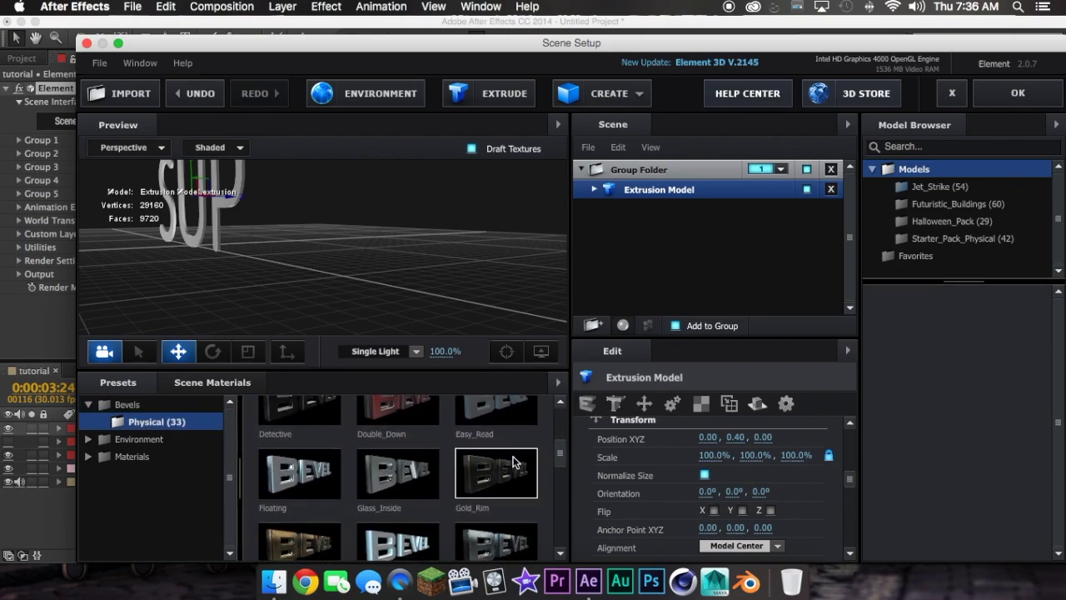
pyautogui.scroll(-1, 508, 454)
pyautogui.click(506, 444)
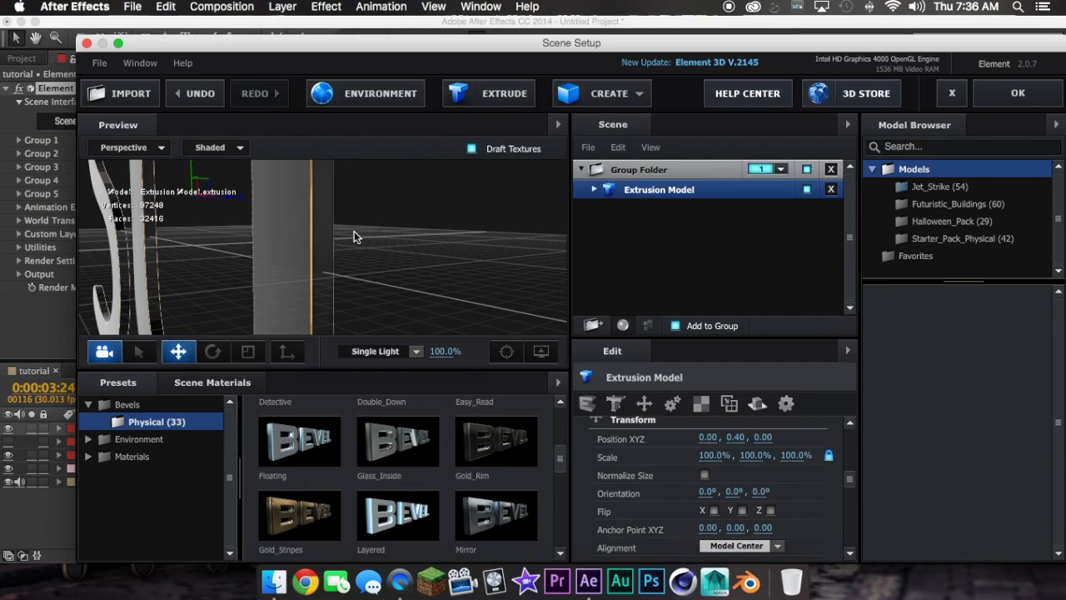
pyautogui.scroll(5, 361, 238)
pyautogui.scroll(-5, 708, 491)
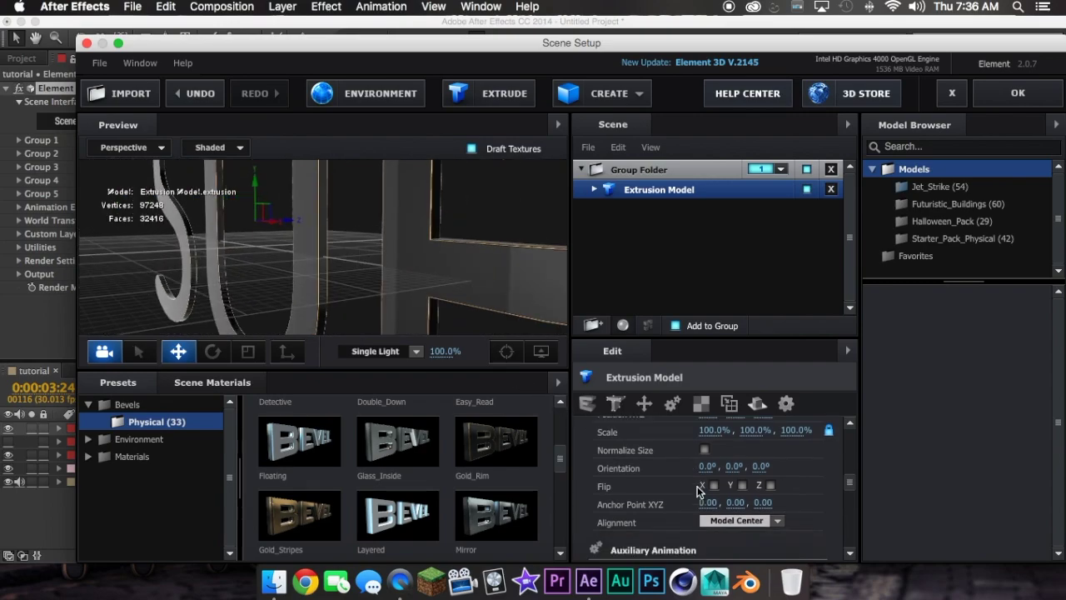
pyautogui.scroll(5, 708, 491)
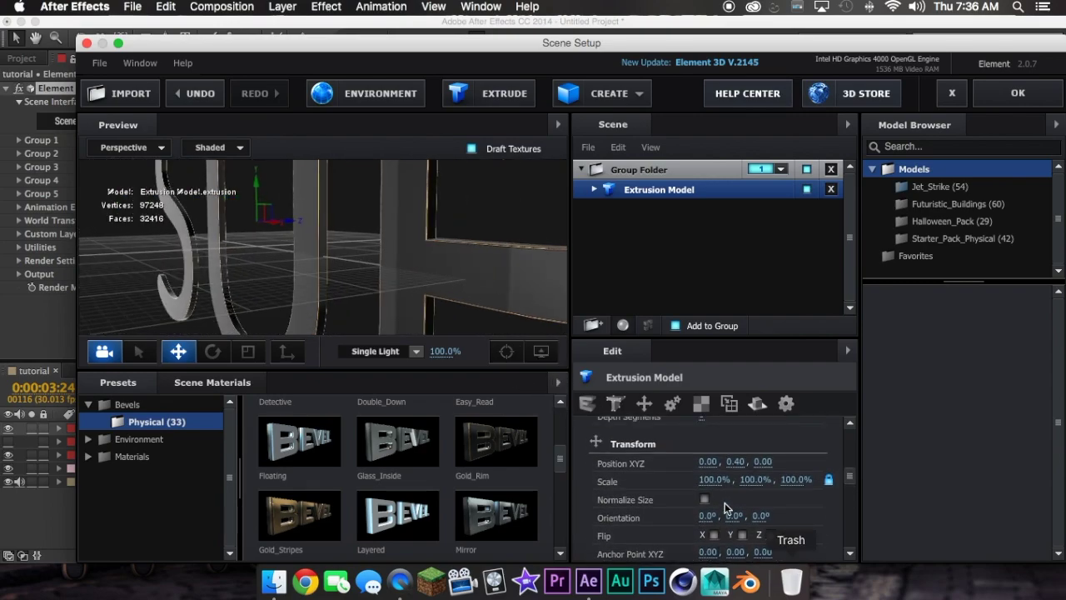
pyautogui.scroll(1, 706, 482)
pyautogui.click(705, 500)
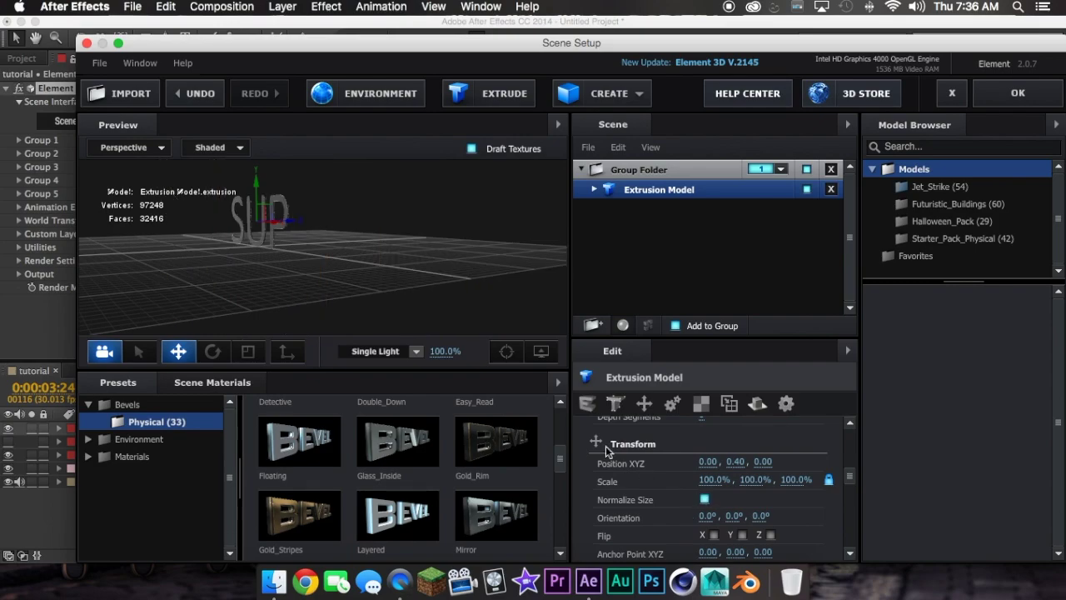
pyautogui.moveTo(151, 230); pyautogui.dragTo(205, 244)
pyautogui.moveTo(297, 262); pyautogui.dragTo(233, 264)
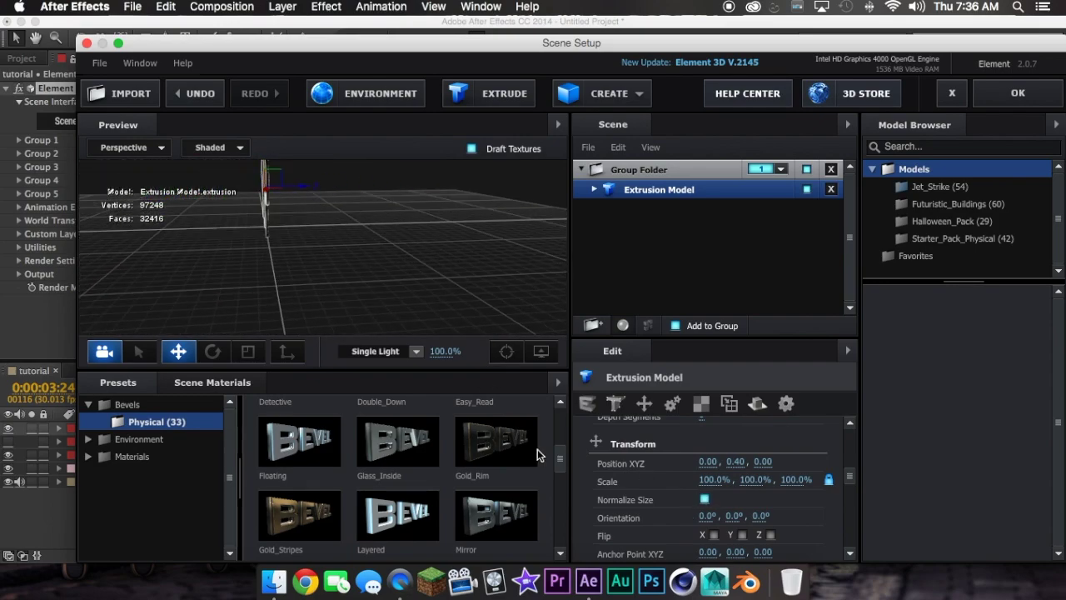
# Raise Bevel Scale to 41.32 and accept the Element scene
pyautogui.scroll(1, 605, 483)
pyautogui.scroll(5, 606, 483)
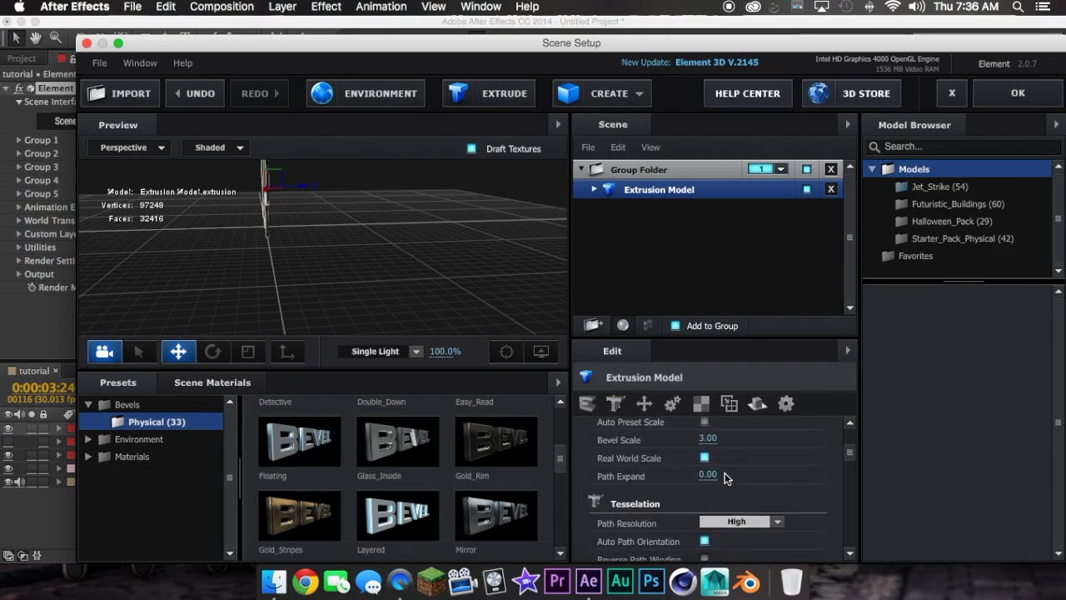
pyautogui.moveTo(709, 439); pyautogui.dragTo(1018, 361)
pyautogui.moveTo(703, 439); pyautogui.dragTo(1016, 377)
pyautogui.moveTo(703, 436); pyautogui.dragTo(869, 459)
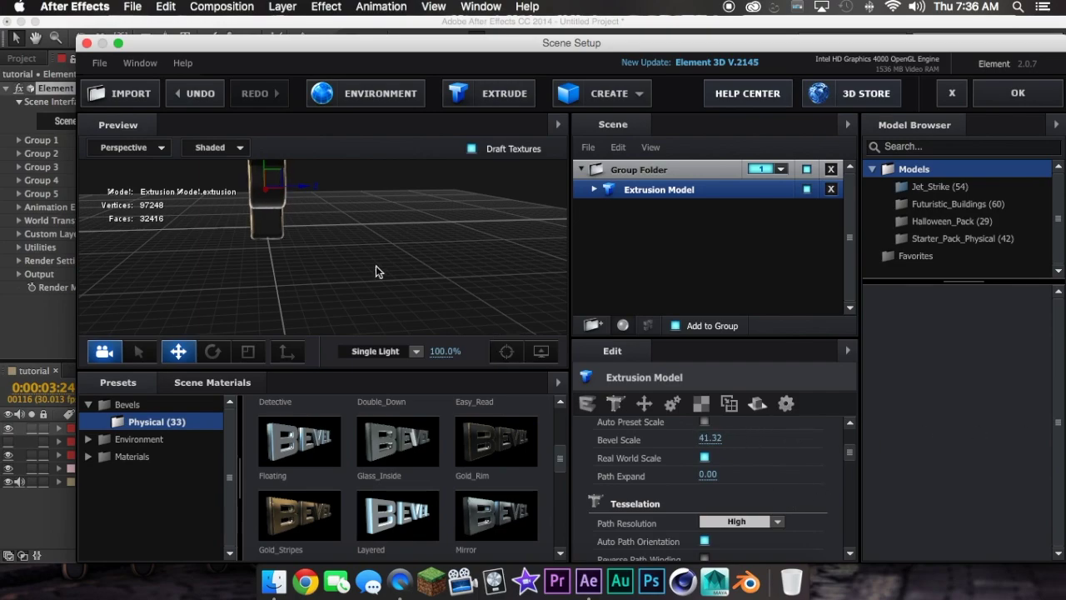
pyautogui.moveTo(376, 271); pyautogui.dragTo(493, 254)
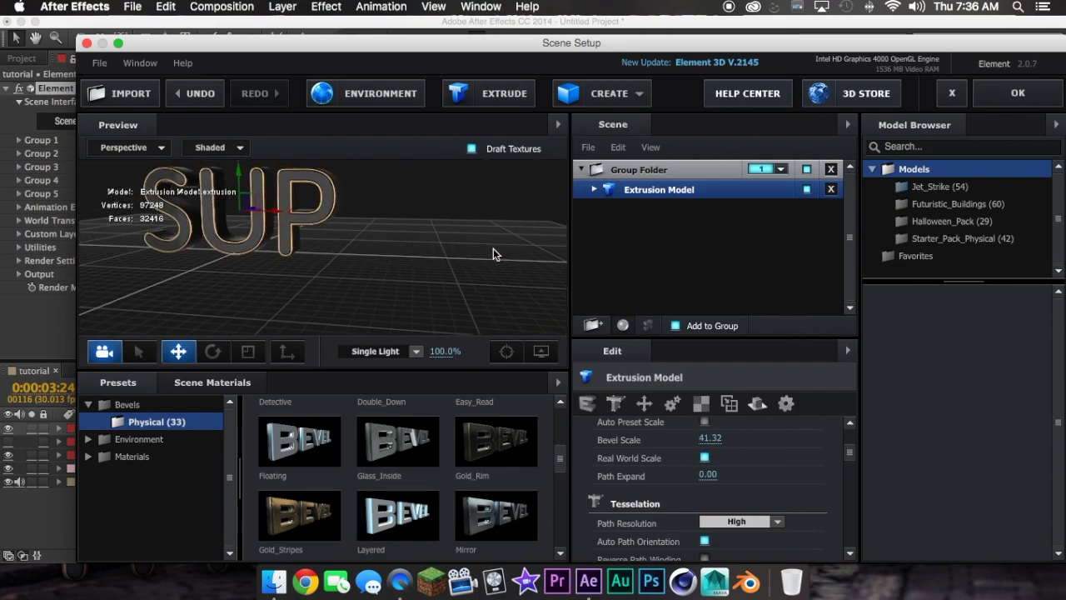
pyautogui.click(1017, 94)
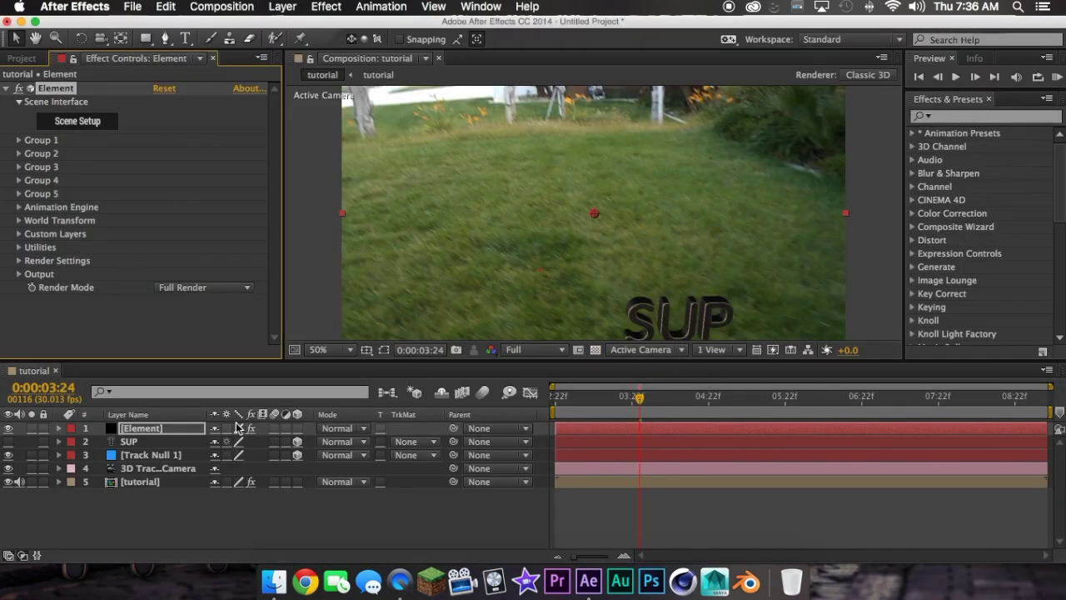
# Create a group null for Element's Group 1 from Group Utilities
pyautogui.click(19, 140)
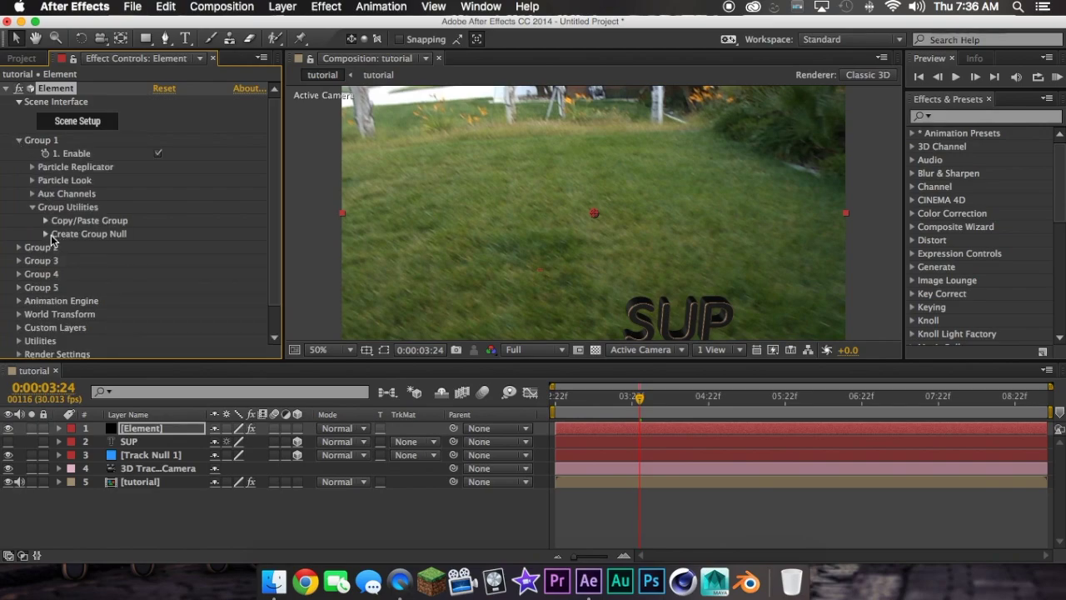
pyautogui.click(46, 234)
pyautogui.click(89, 253)
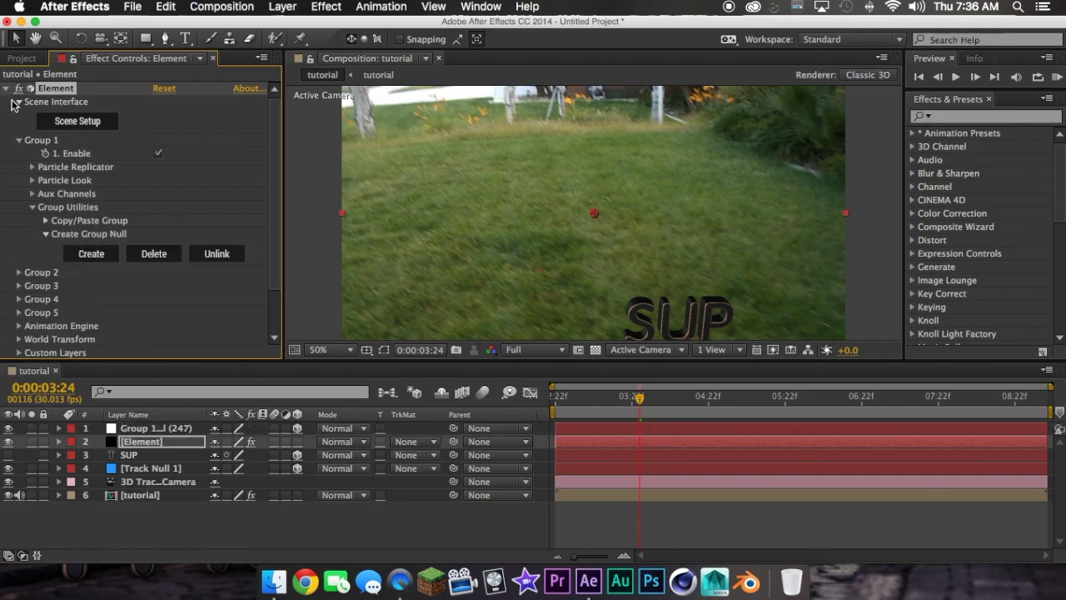
pyautogui.click(19, 139)
# Drag the Group 1 Null up on Y to lift SUP slightly above the grass
pyautogui.click(140, 430)
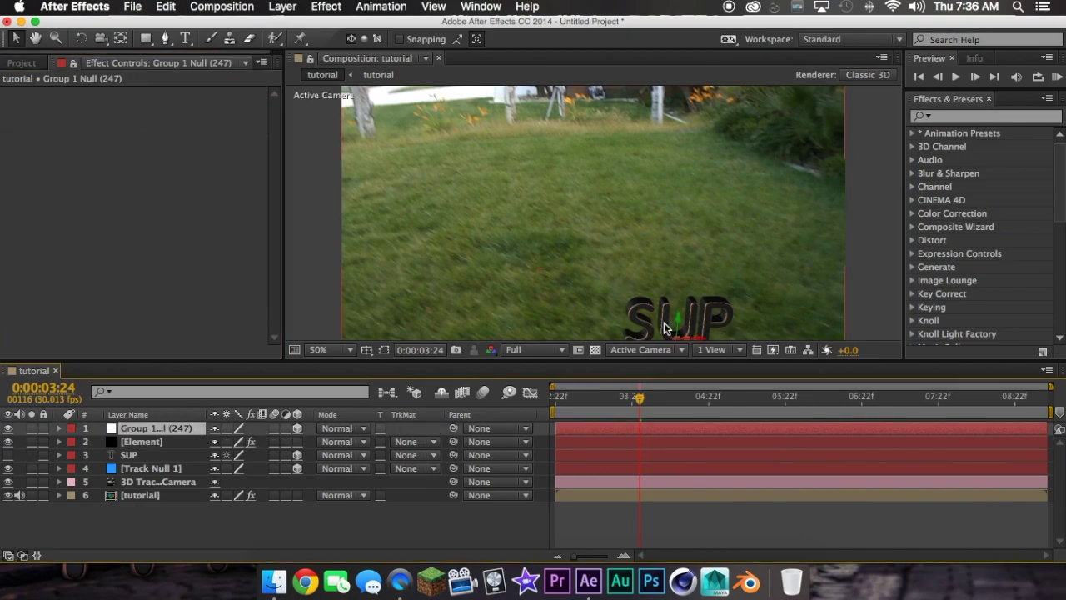
pyautogui.moveTo(679, 323); pyautogui.dragTo(686, 230)
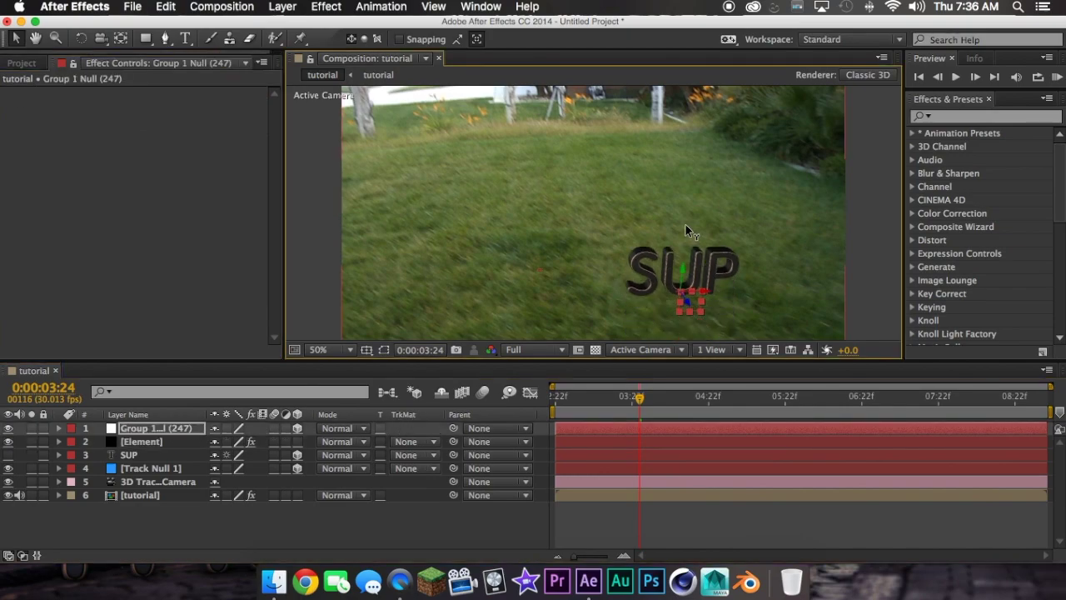
pyautogui.click(187, 428)
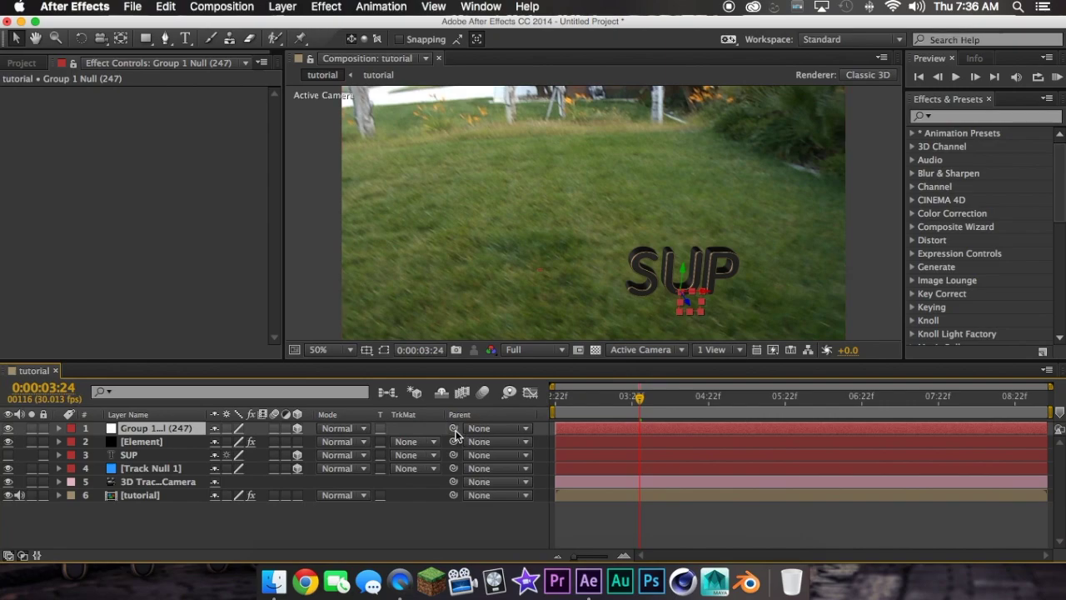
# Parent the Group 1 Null to Track Null 1 and rotate it so SUP stands upright
pyautogui.moveTo(453, 428); pyautogui.dragTo(409, 427)
pyautogui.moveTo(404, 431); pyautogui.dragTo(141, 466)
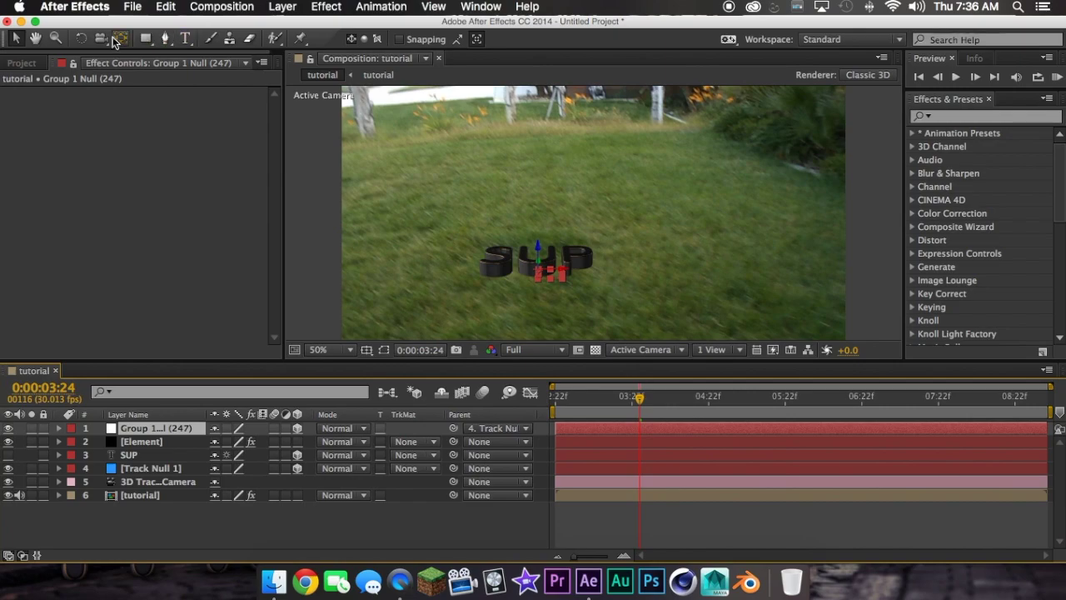
pyautogui.click(81, 38)
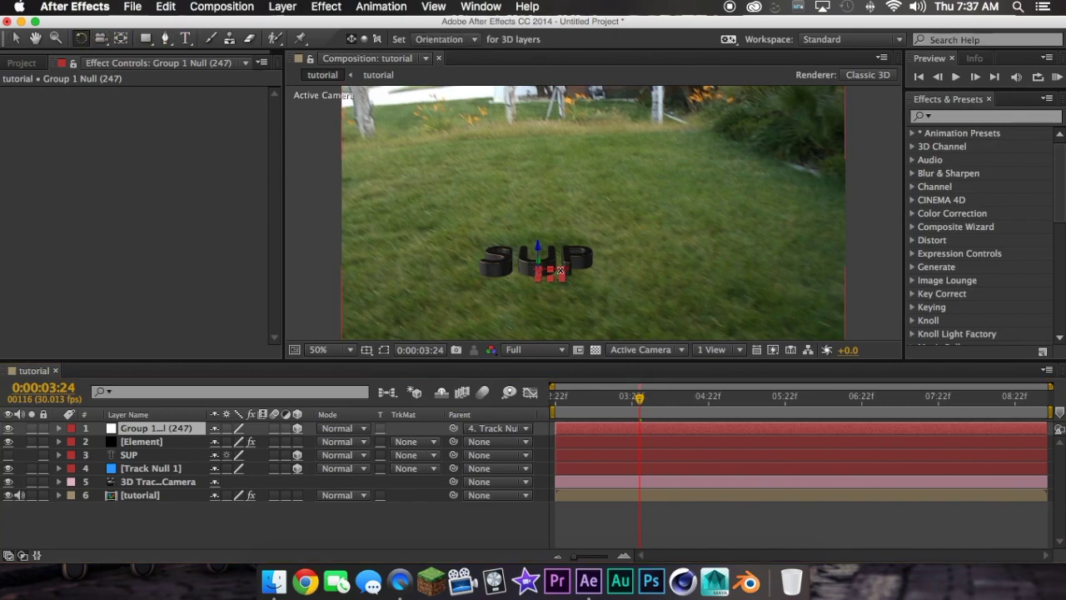
pyautogui.moveTo(560, 271); pyautogui.dragTo(564, 309)
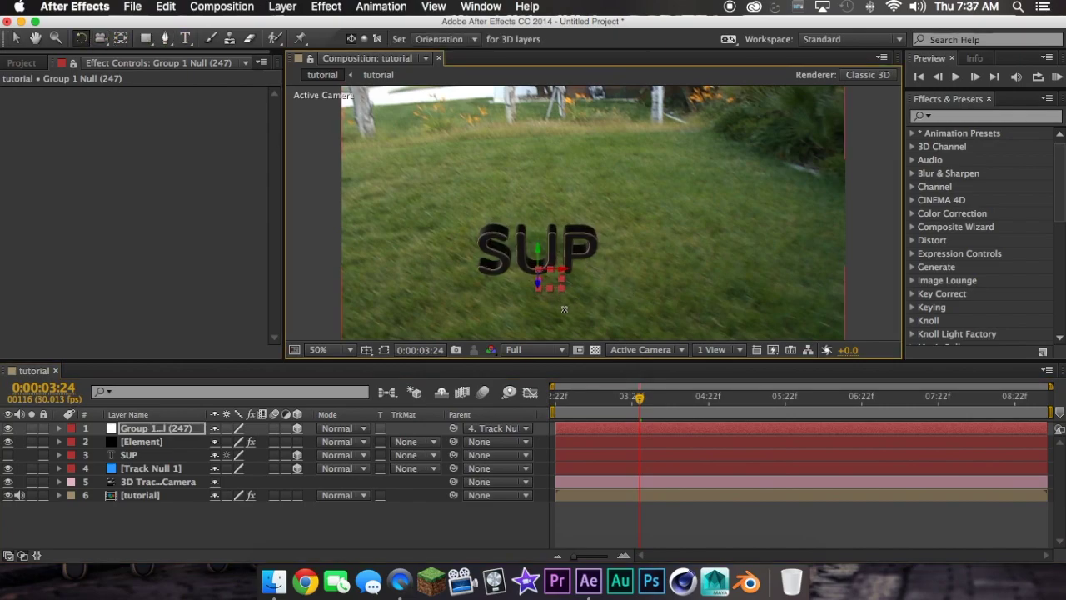
# Reveal the null's Scale and preview the shot to check SUP's tracking
pyautogui.press('s')
pyautogui.press('v')
pyautogui.click(590, 397)
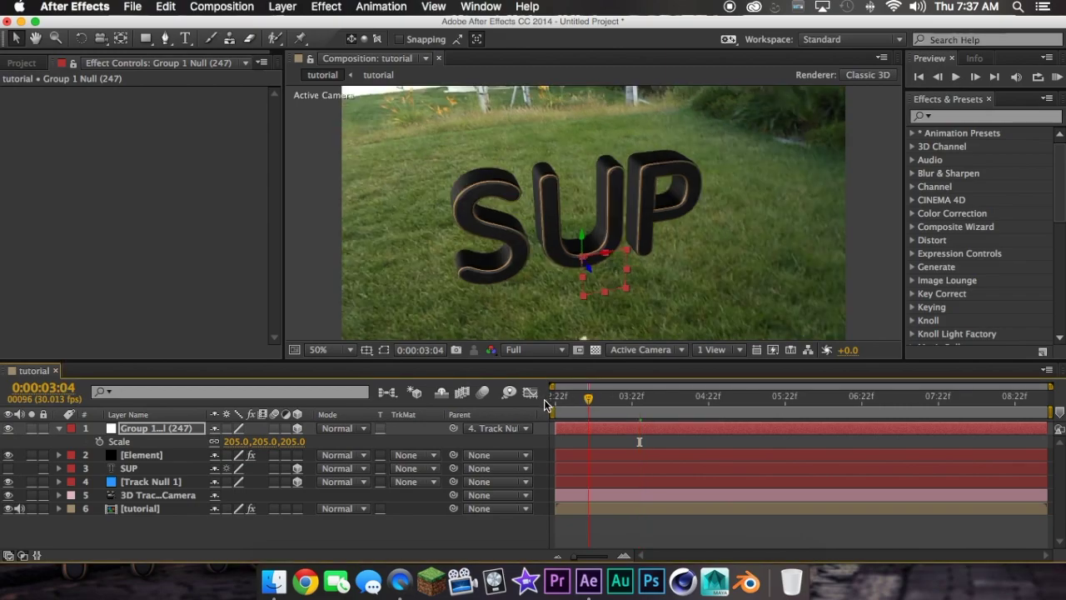
pyautogui.press('space')
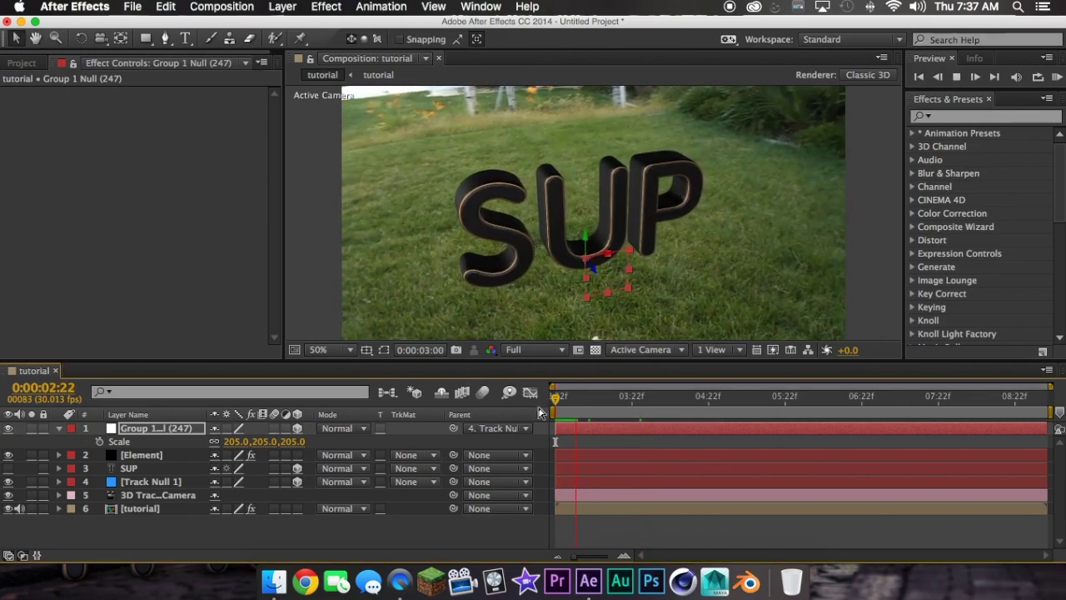
pyautogui.press('space')
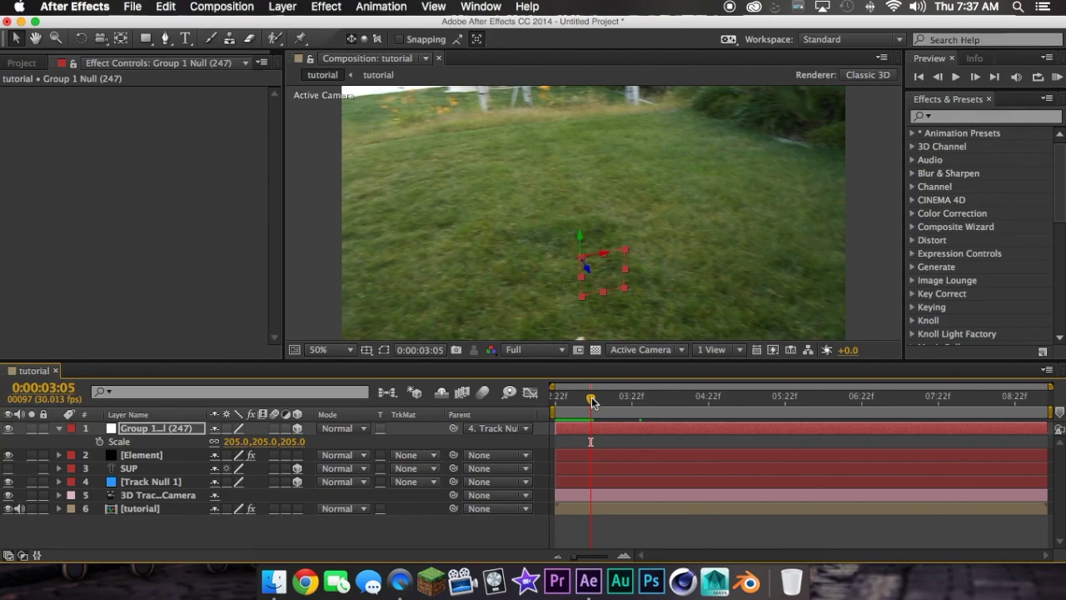
pyautogui.click(586, 399)
pyautogui.moveTo(586, 402); pyautogui.dragTo(1046, 399)
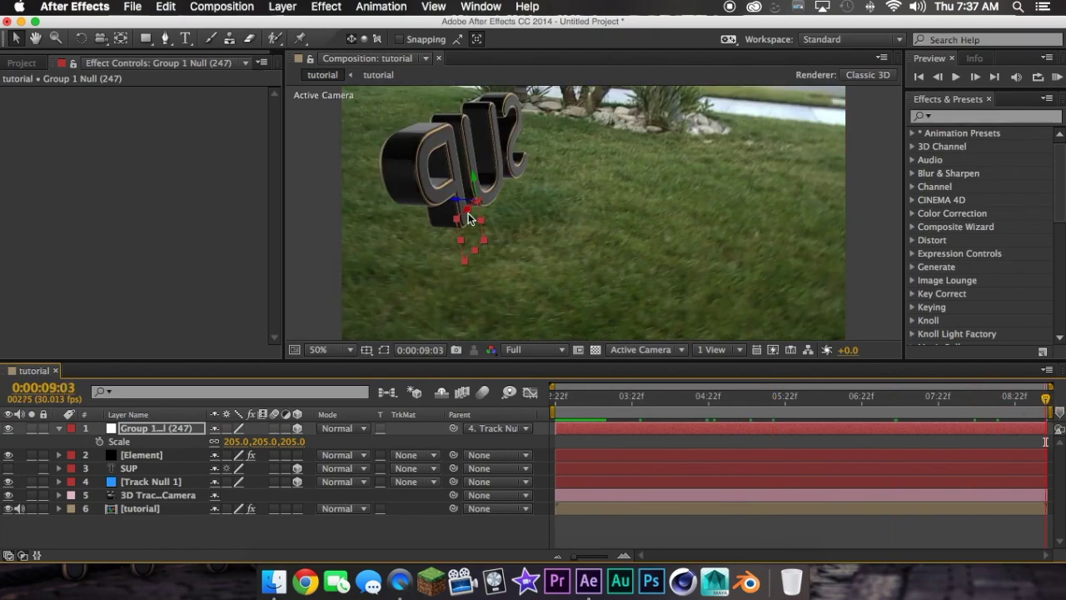
# Adjust SUP's 3D rotation, return to 0:00:02:22, and select the Element layer
pyautogui.click(81, 39)
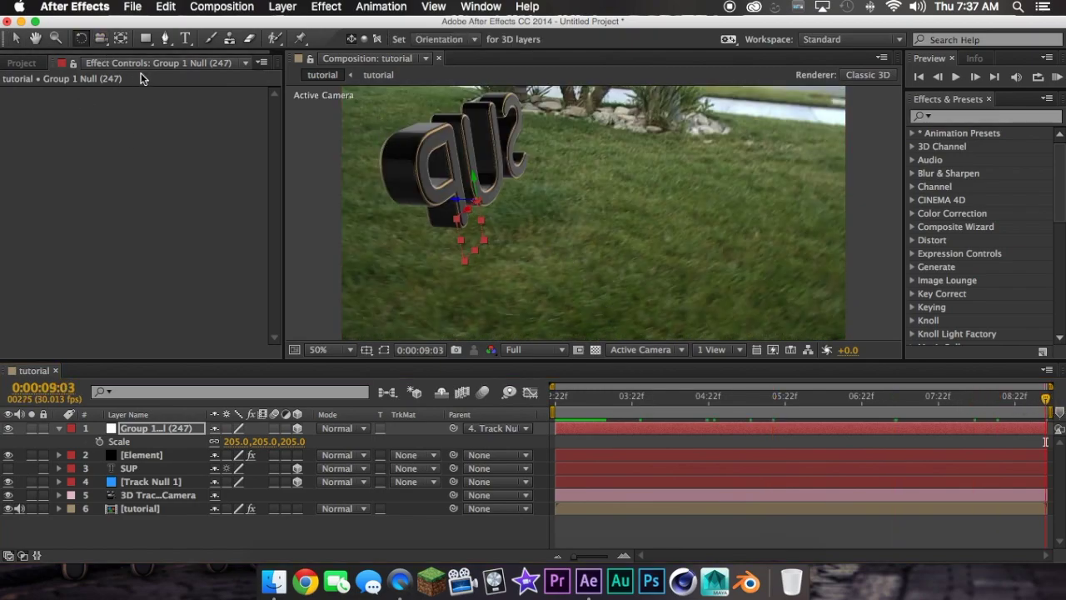
pyautogui.moveTo(469, 209); pyautogui.dragTo(471, 210)
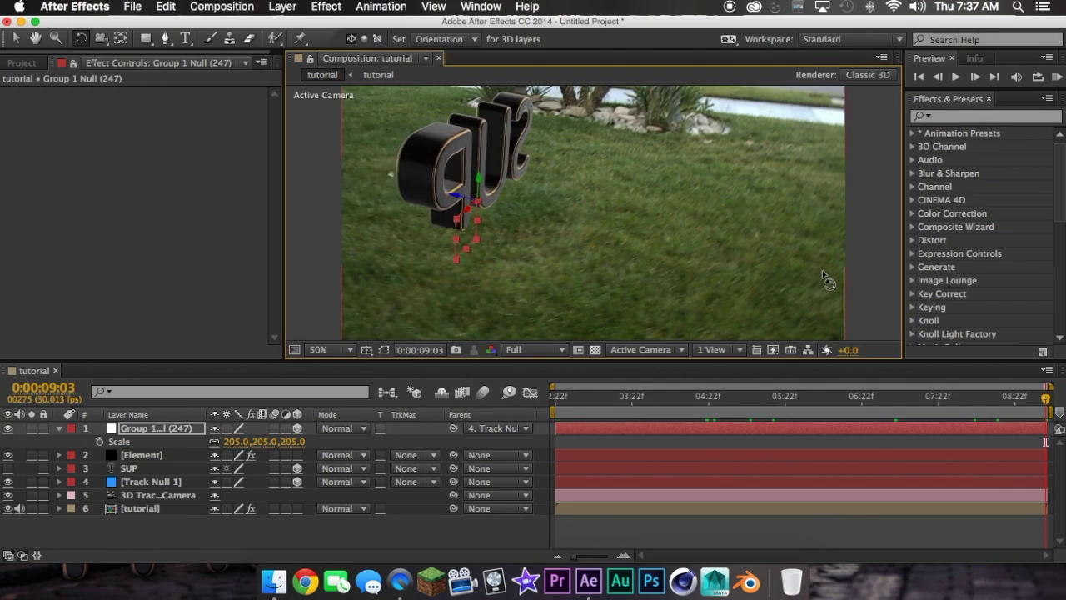
pyautogui.press('Home')
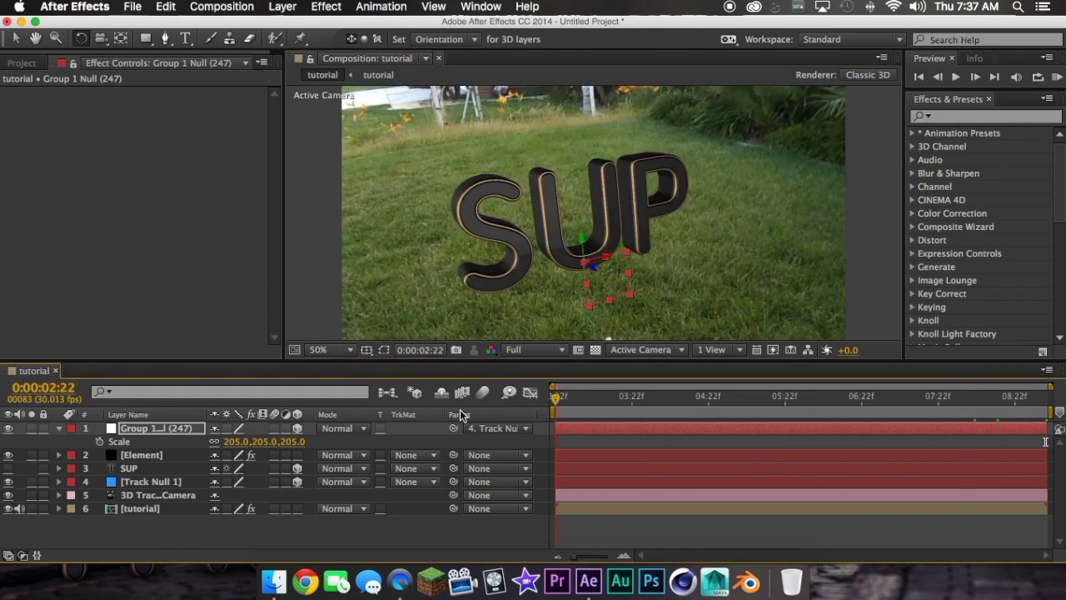
pyautogui.click(15, 38)
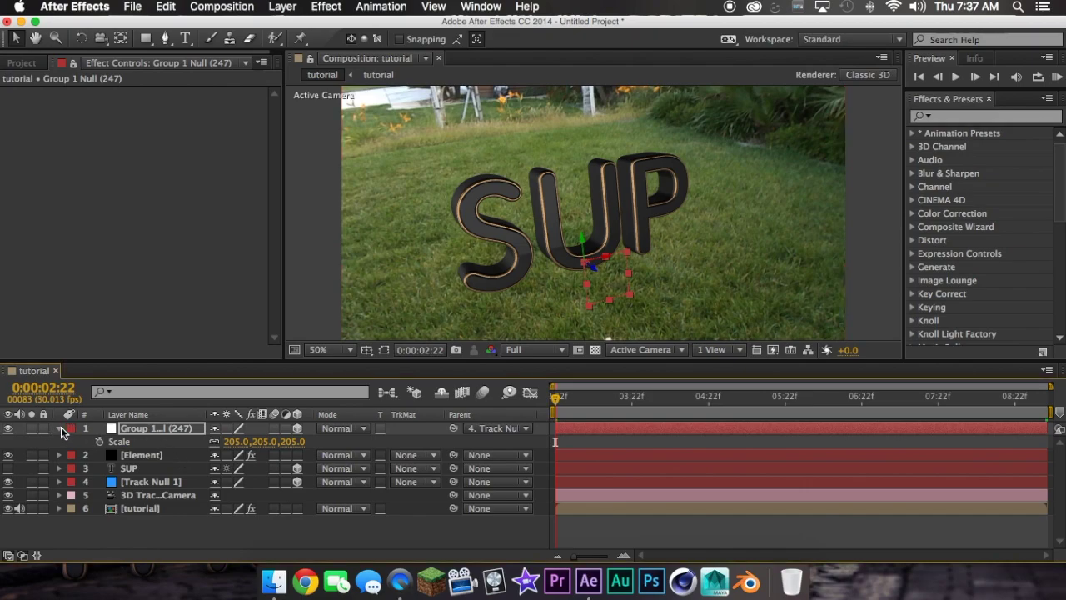
pyautogui.click(60, 428)
pyautogui.click(137, 443)
# Add a Plane to the Element scene and lower it slightly beneath the SUP text
pyautogui.click(67, 121)
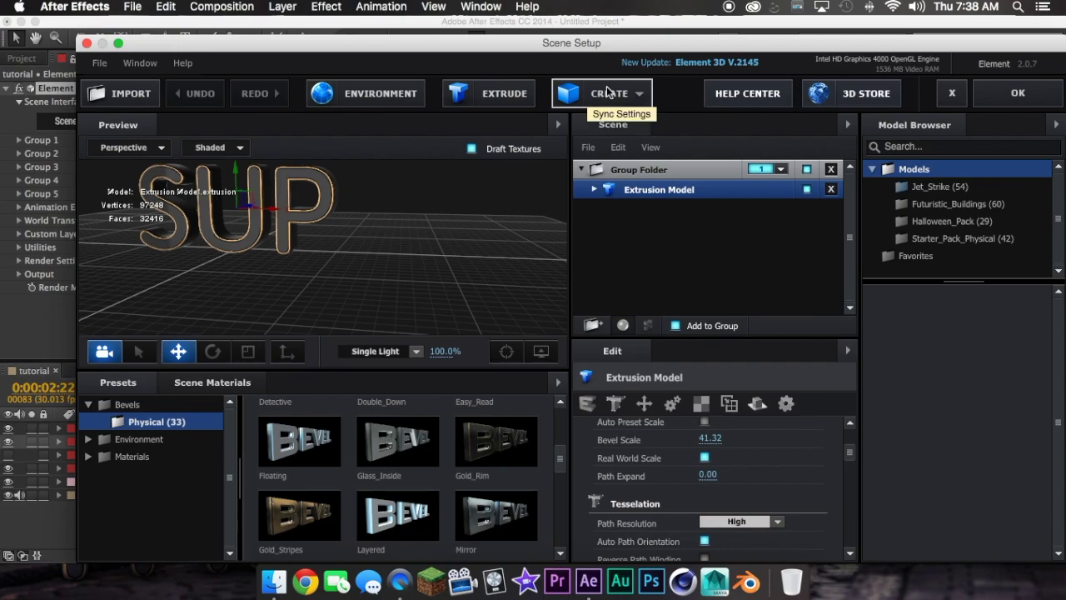
pyautogui.click(583, 93)
pyautogui.click(810, 130)
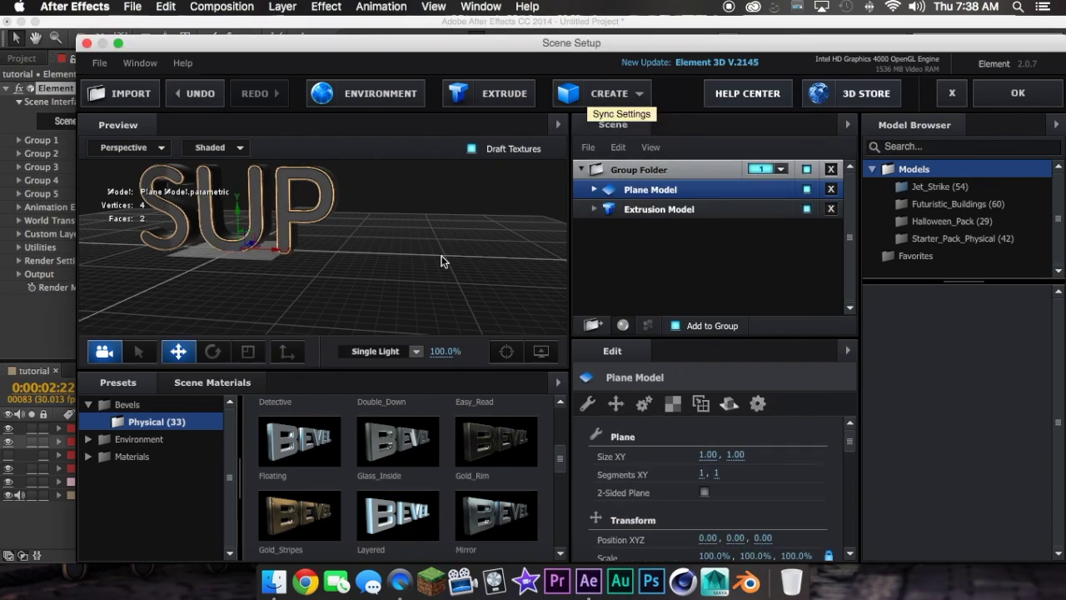
pyautogui.moveTo(466, 251); pyautogui.dragTo(329, 225)
pyautogui.moveTo(420, 222); pyautogui.dragTo(421, 229)
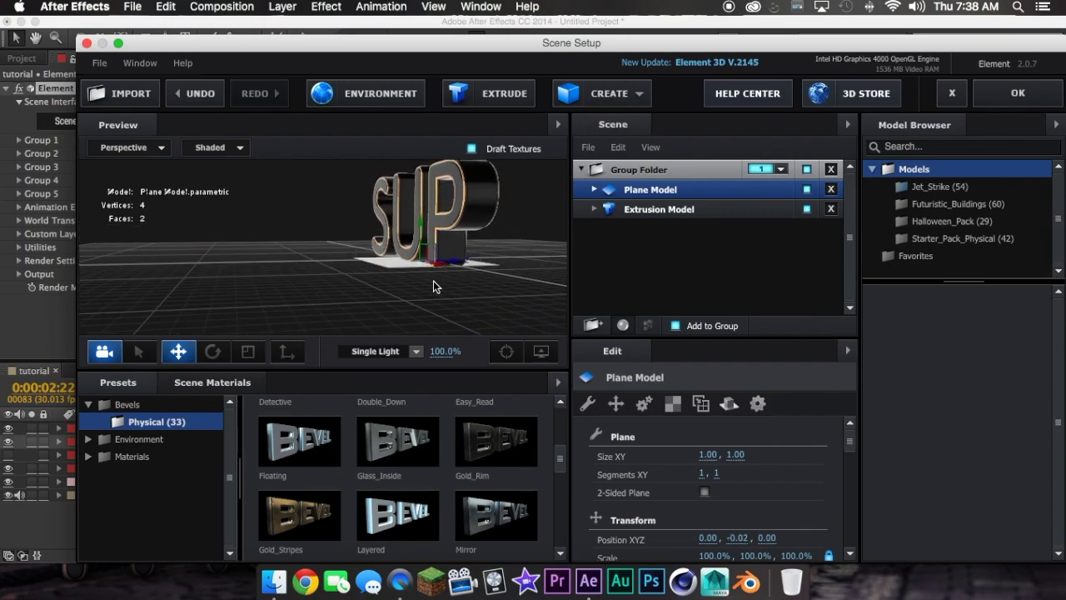
pyautogui.moveTo(433, 275); pyautogui.dragTo(593, 306)
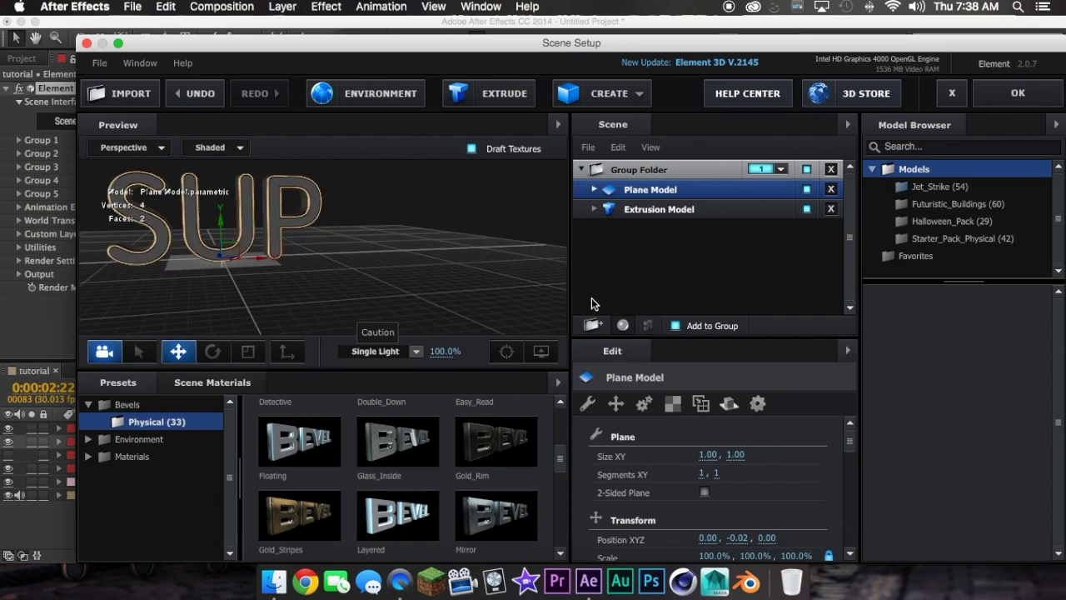
# Stretch the plane enormously along X and Z to form a wide floor
pyautogui.click(594, 189)
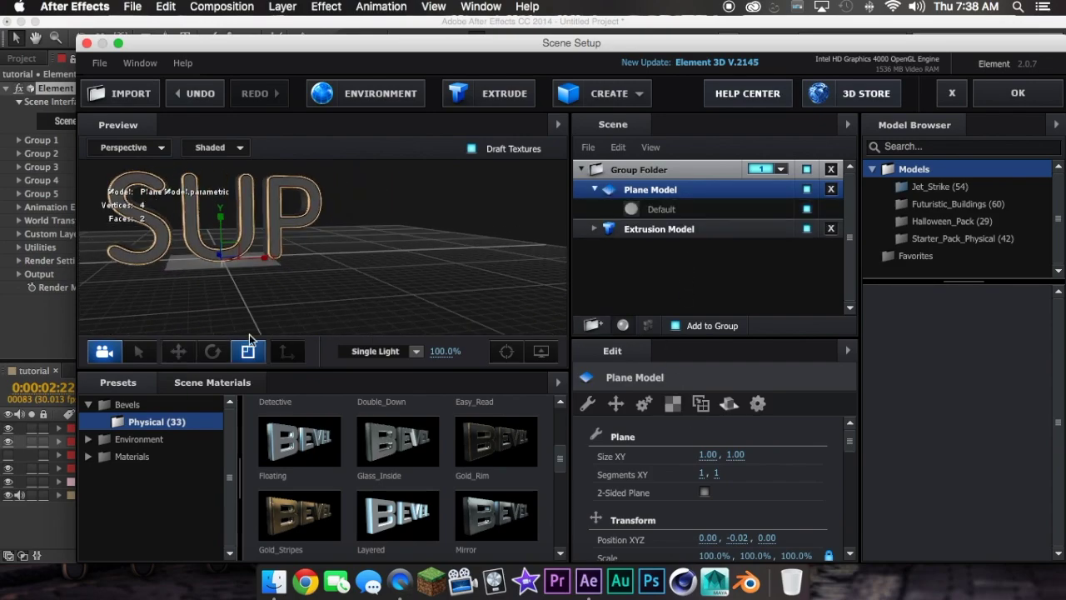
pyautogui.moveTo(244, 254); pyautogui.dragTo(944, 243)
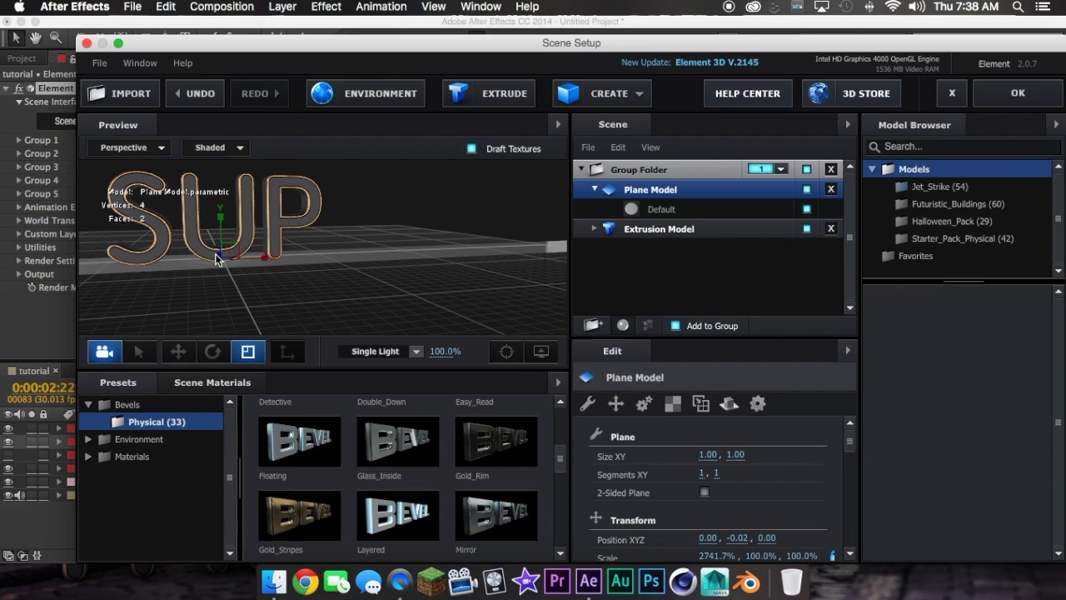
pyautogui.moveTo(219, 259); pyautogui.dragTo(207, 186)
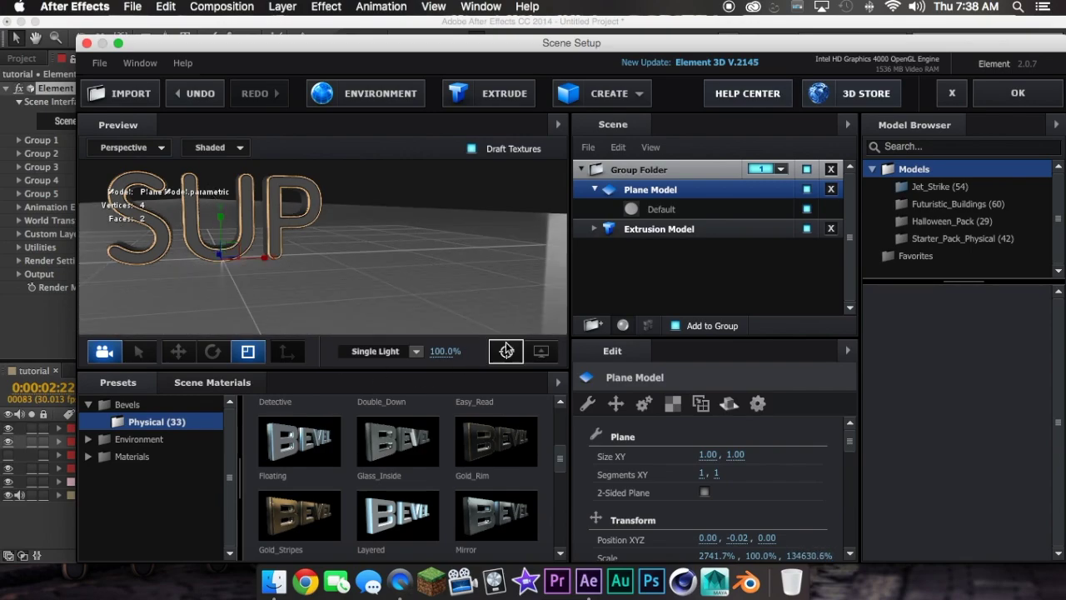
pyautogui.click(636, 209)
pyautogui.click(1017, 91)
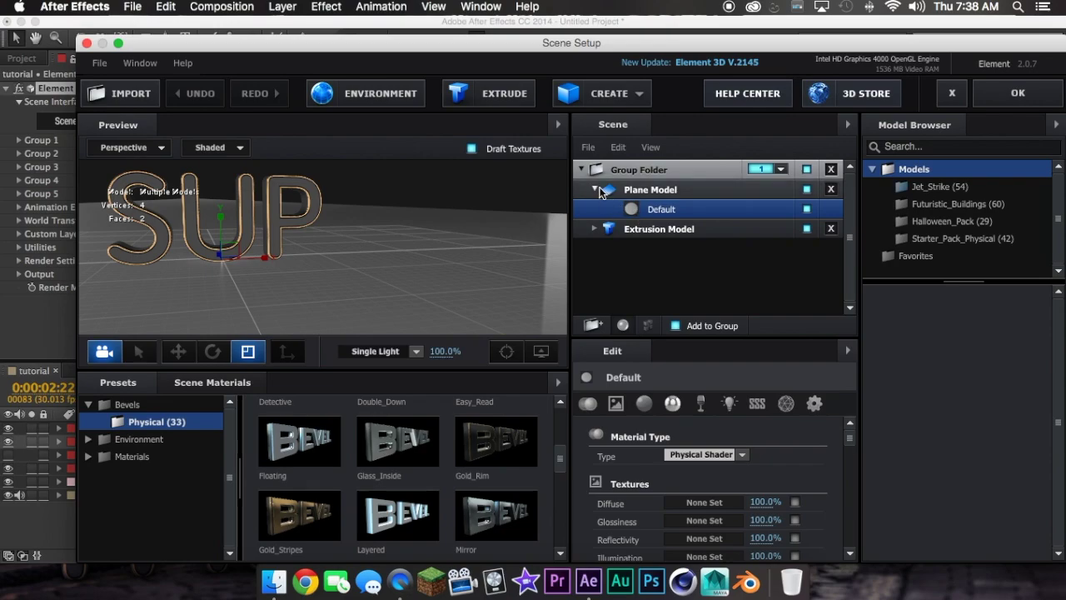
pyautogui.click(594, 189)
# Check Matte Shadow under Illumination in the plane's Default material and apply the scene
pyautogui.click(595, 189)
pyautogui.click(655, 210)
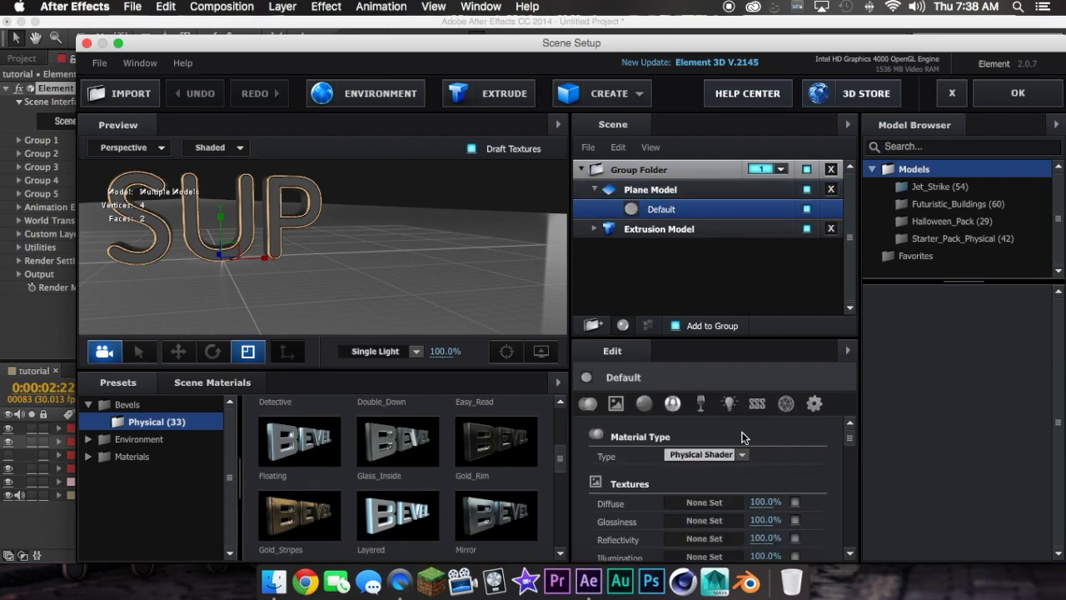
pyautogui.scroll(-10, 742, 438)
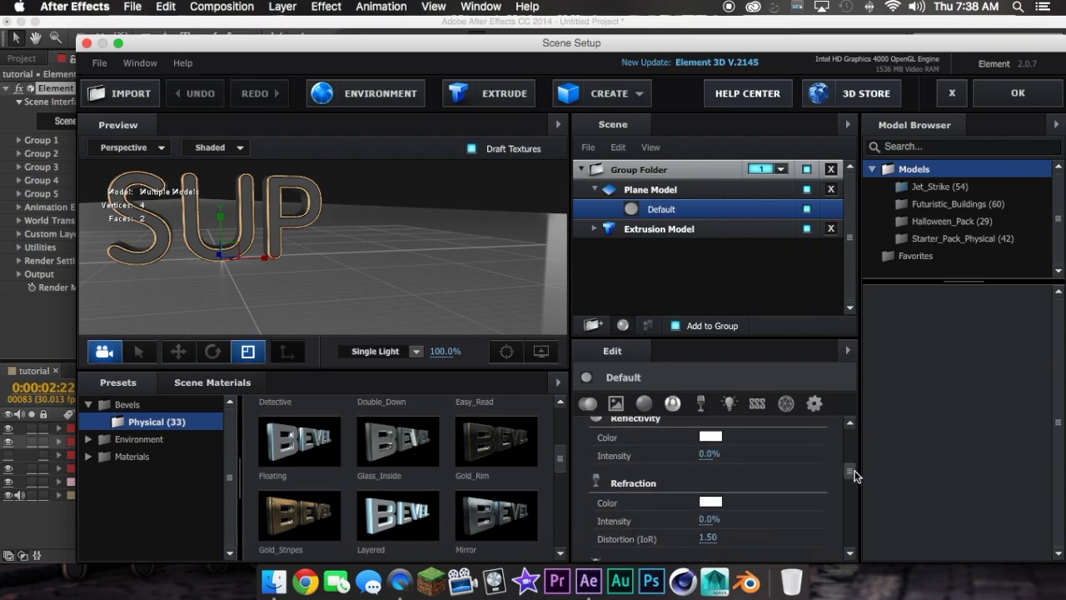
pyautogui.moveTo(854, 475); pyautogui.dragTo(853, 591)
pyautogui.scroll(5, 666, 456)
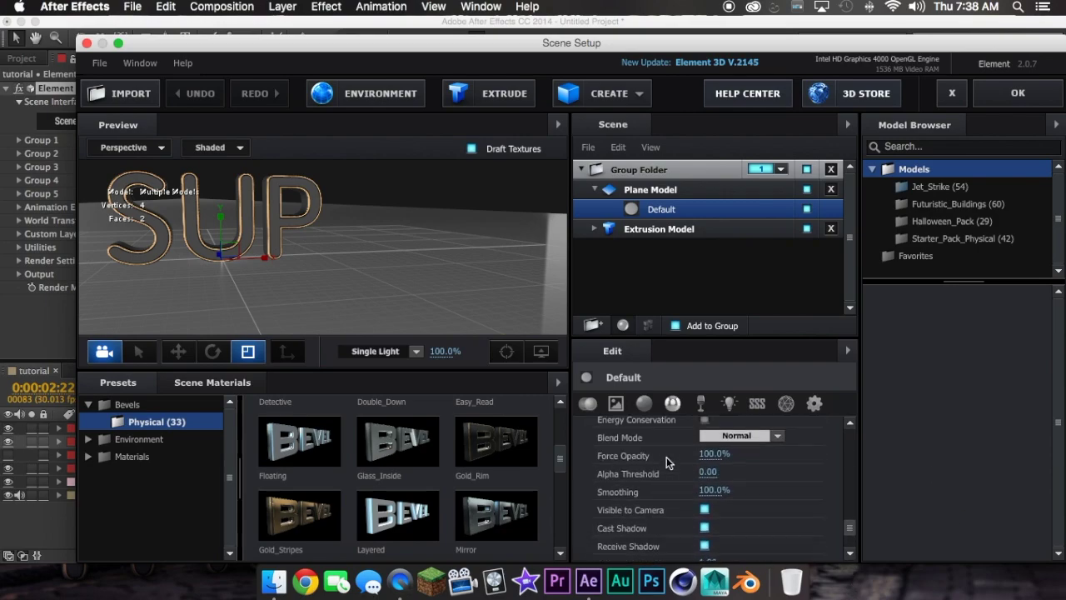
pyautogui.scroll(-5, 662, 460)
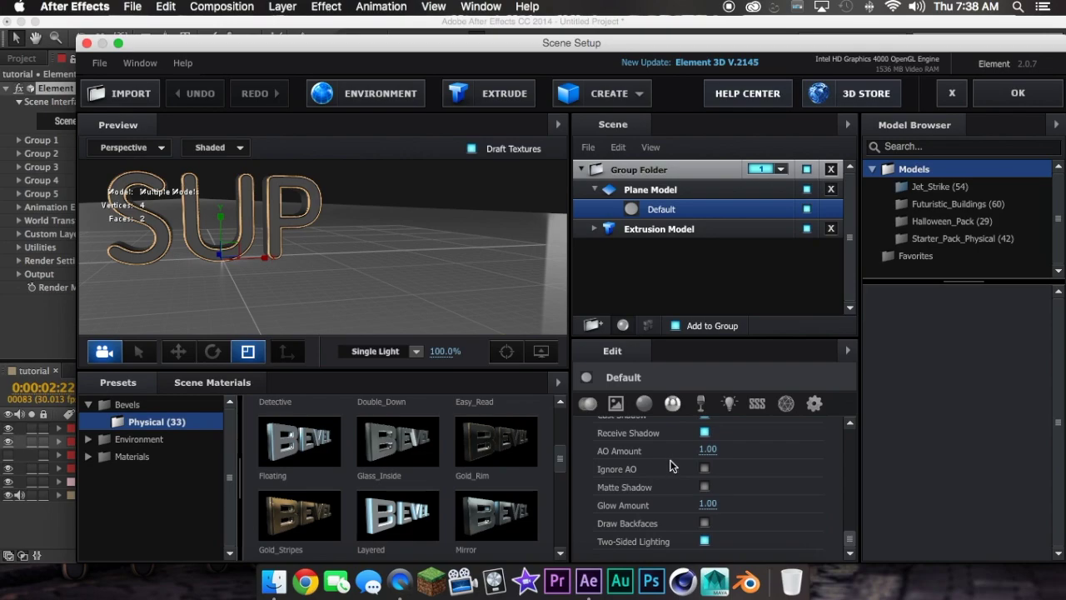
pyautogui.click(704, 487)
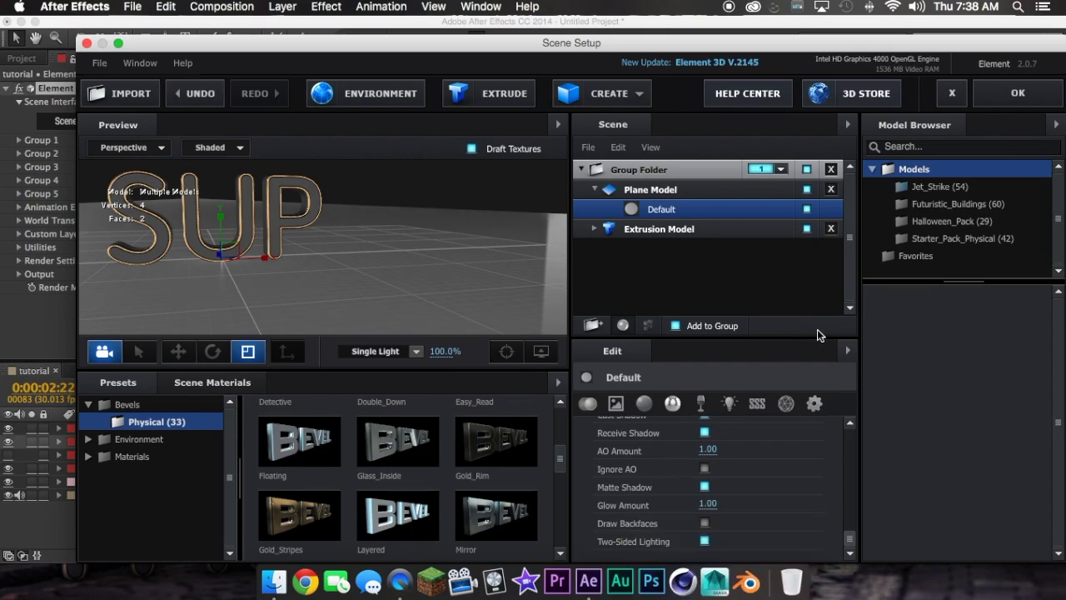
pyautogui.click(1033, 97)
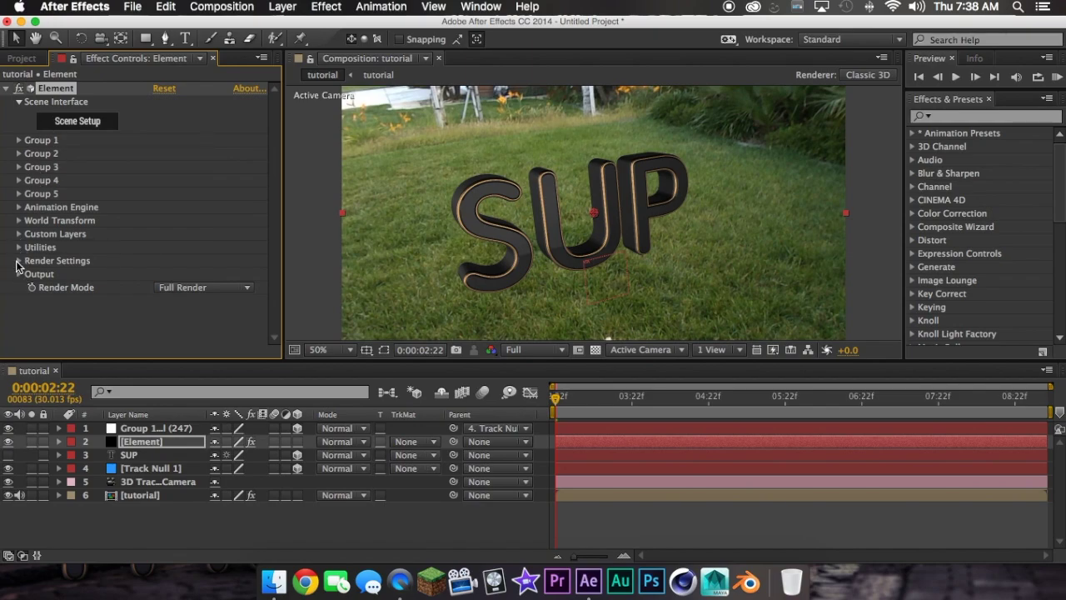
# Raise SSAO Intensity under Render Settings > Ambient Occlusion from 2.0 to 21.1
pyautogui.click(19, 260)
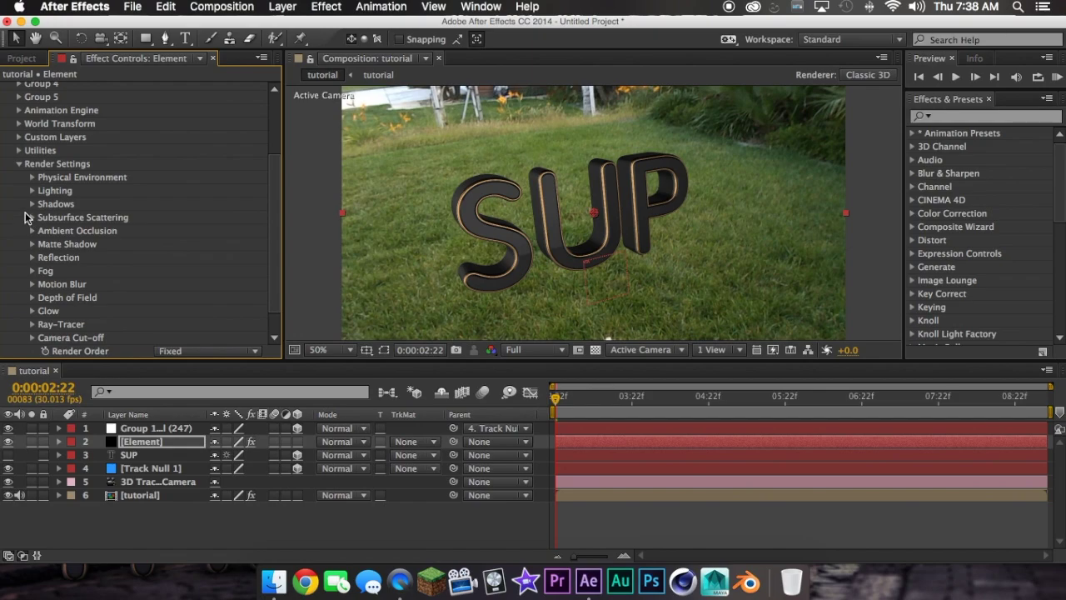
pyautogui.click(33, 230)
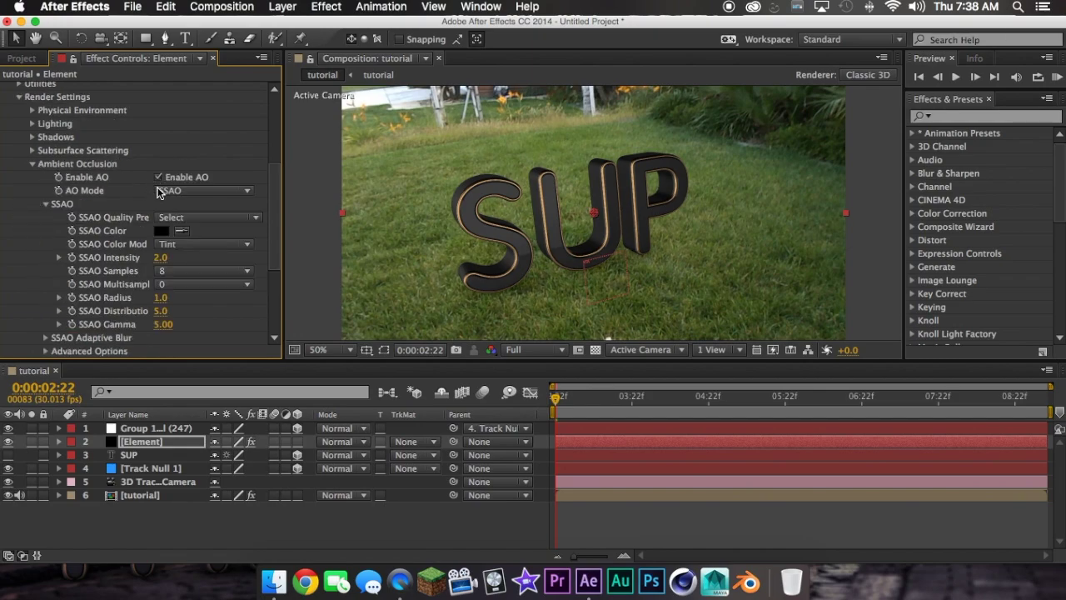
pyautogui.moveTo(161, 263); pyautogui.dragTo(309, 257)
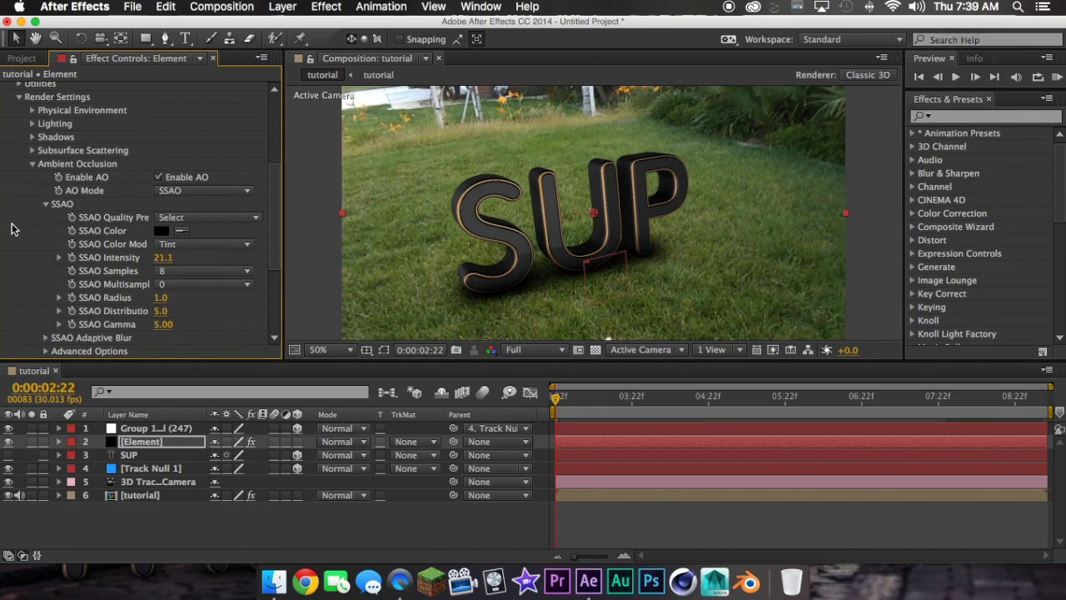
pyautogui.scroll(4, 20, 231)
pyautogui.click(21, 261)
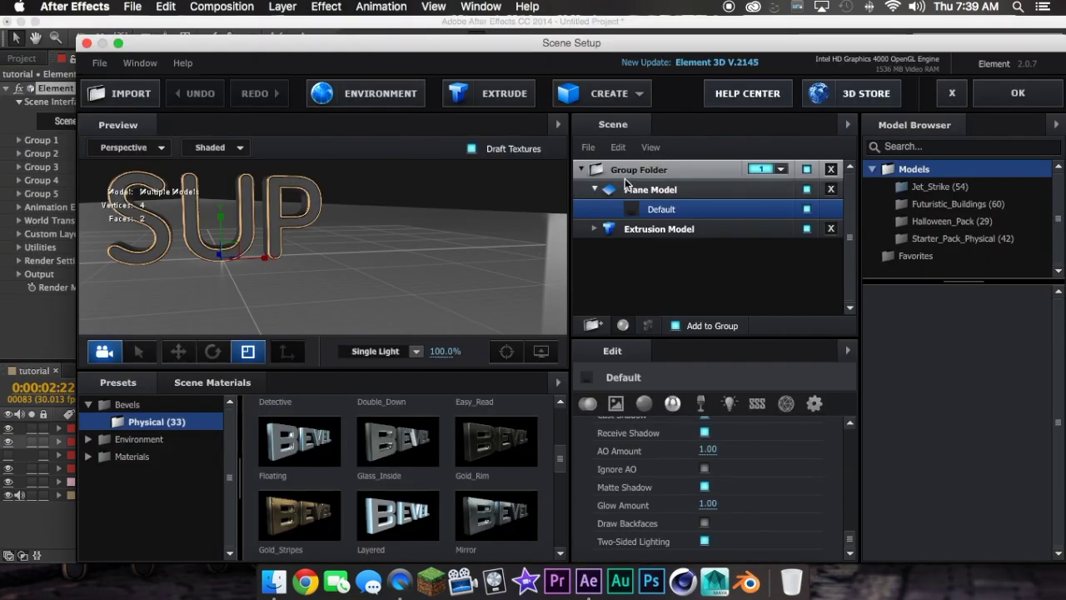
pyautogui.click(807, 190)
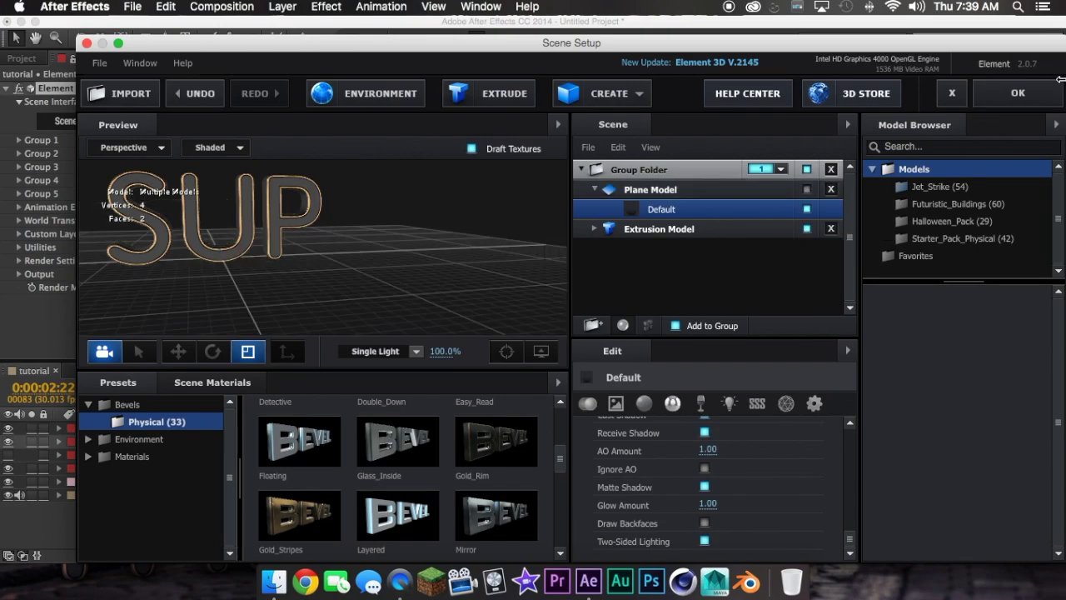
pyautogui.click(1020, 94)
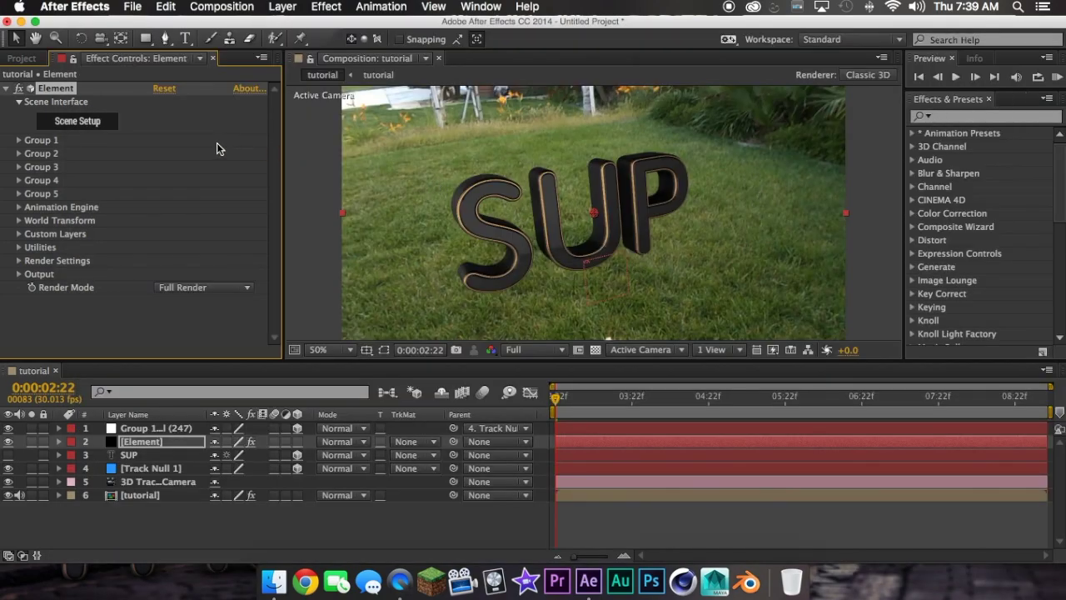
pyautogui.click(112, 127)
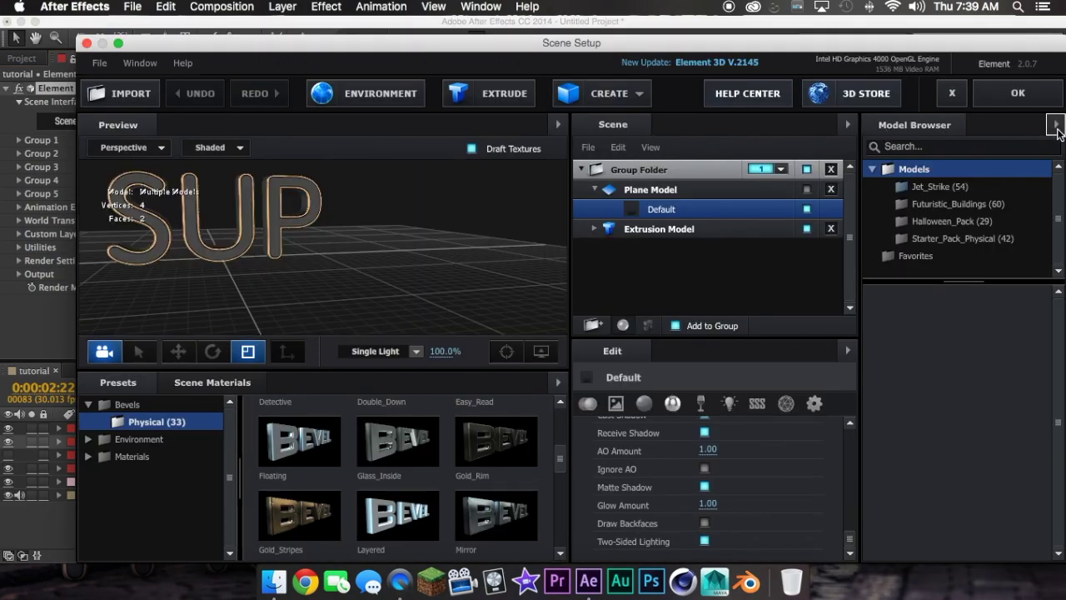
pyautogui.click(807, 190)
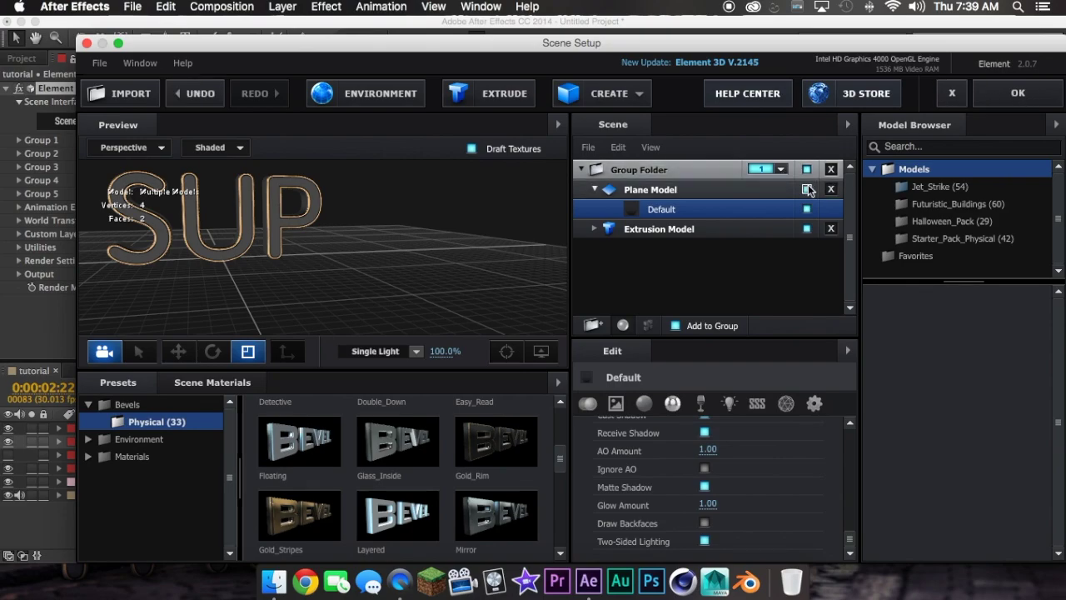
pyautogui.click(1008, 100)
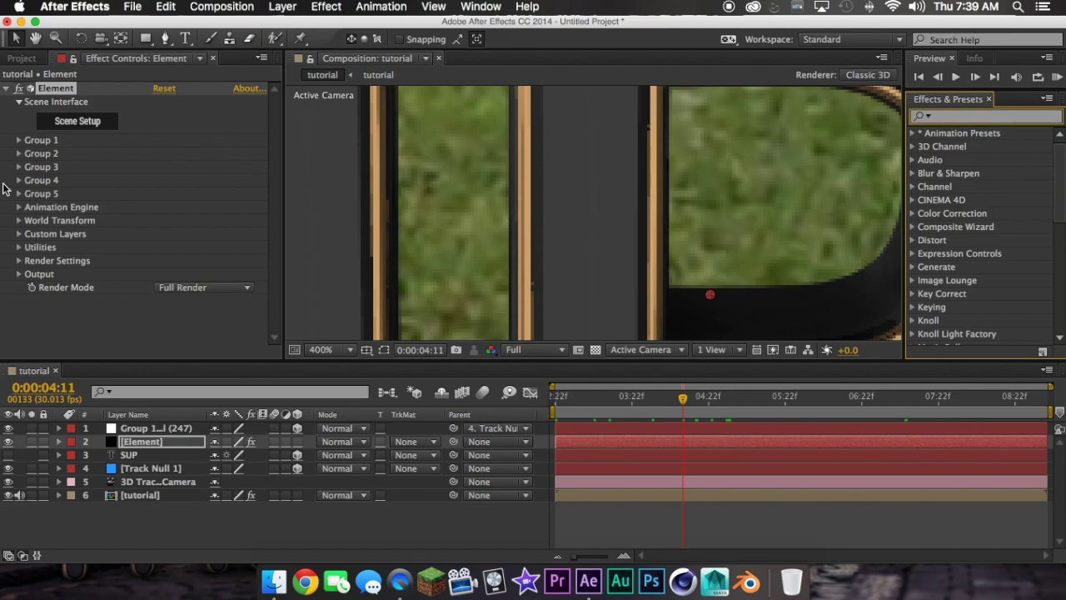
# Apply Camera Lens Blur to the Element layer via an effects search for 'camera len'
pyautogui.click(5, 89)
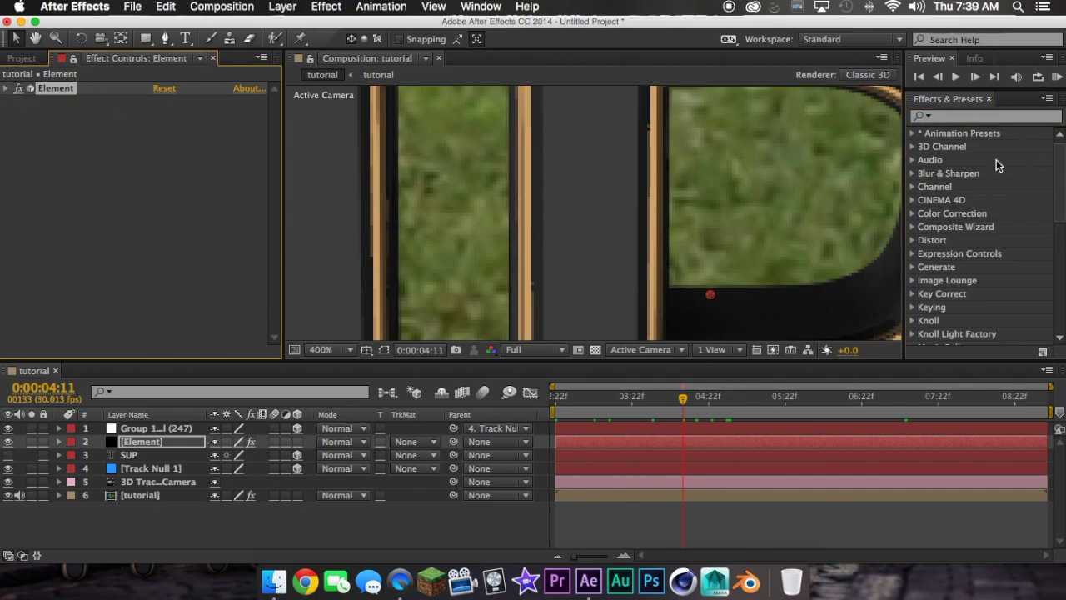
pyautogui.click(951, 118)
pyautogui.write('camera')
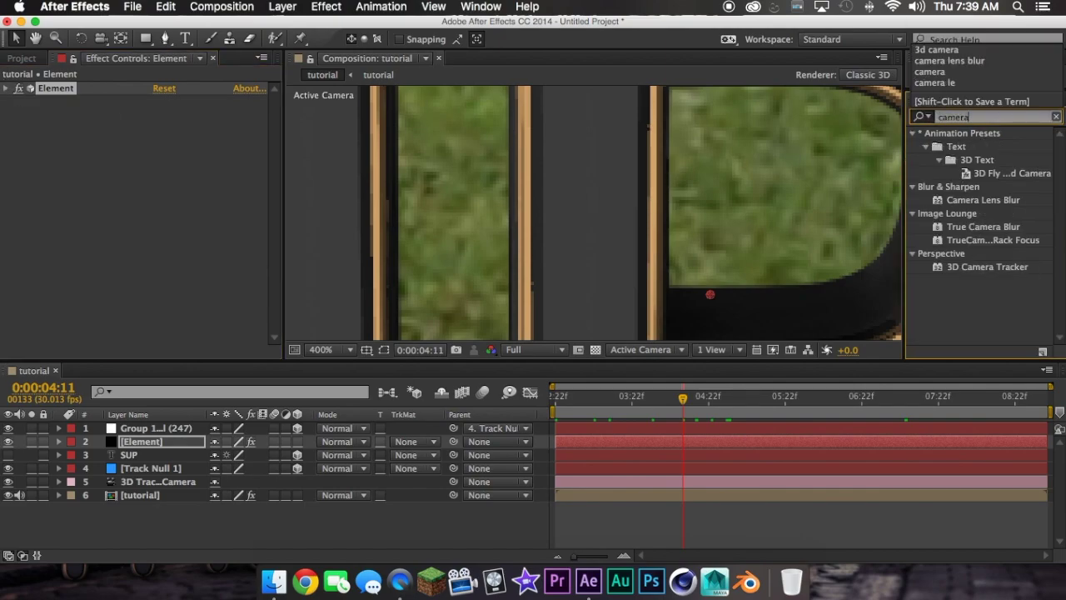
pyautogui.write(' lens')
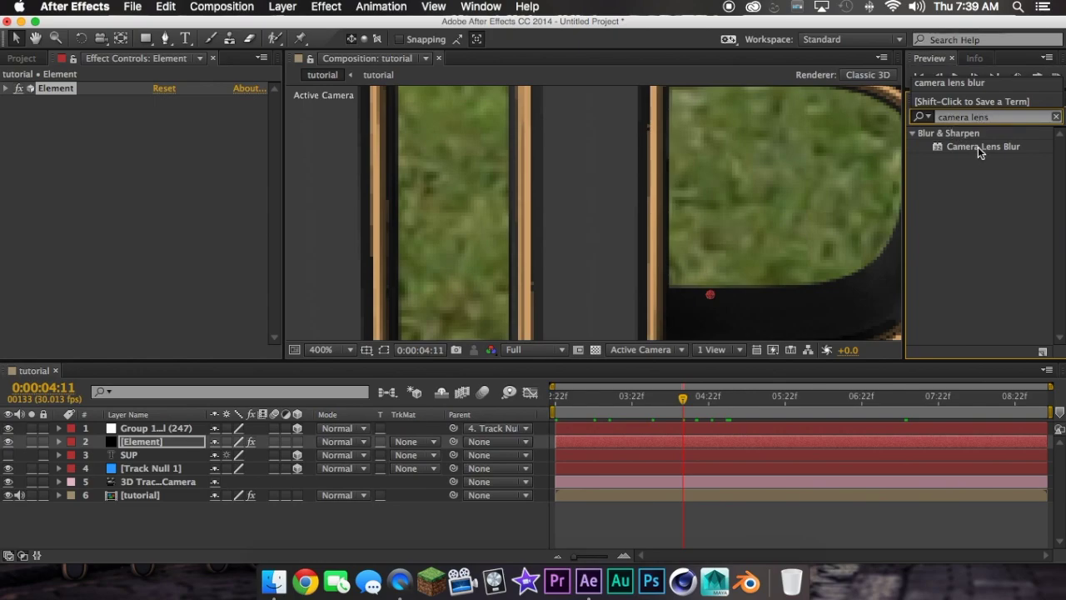
pyautogui.doubleClick(978, 147)
pyautogui.click(1058, 115)
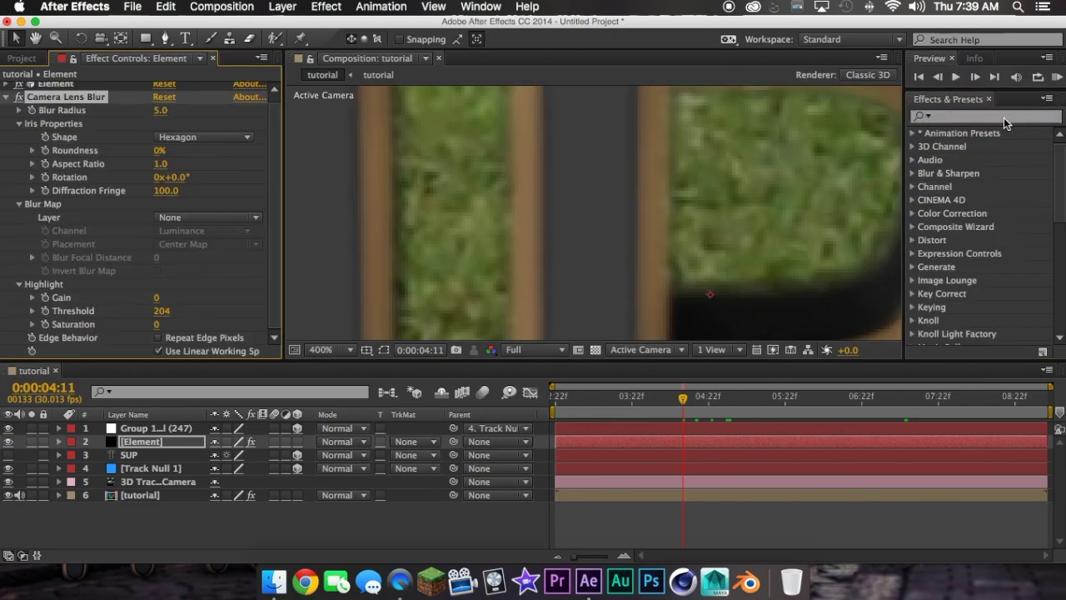
# Set the Blur Radius to 2.0 and fit the composition in the viewer
pyautogui.click(159, 109)
pyautogui.press('Return')
pyautogui.click(323, 349)
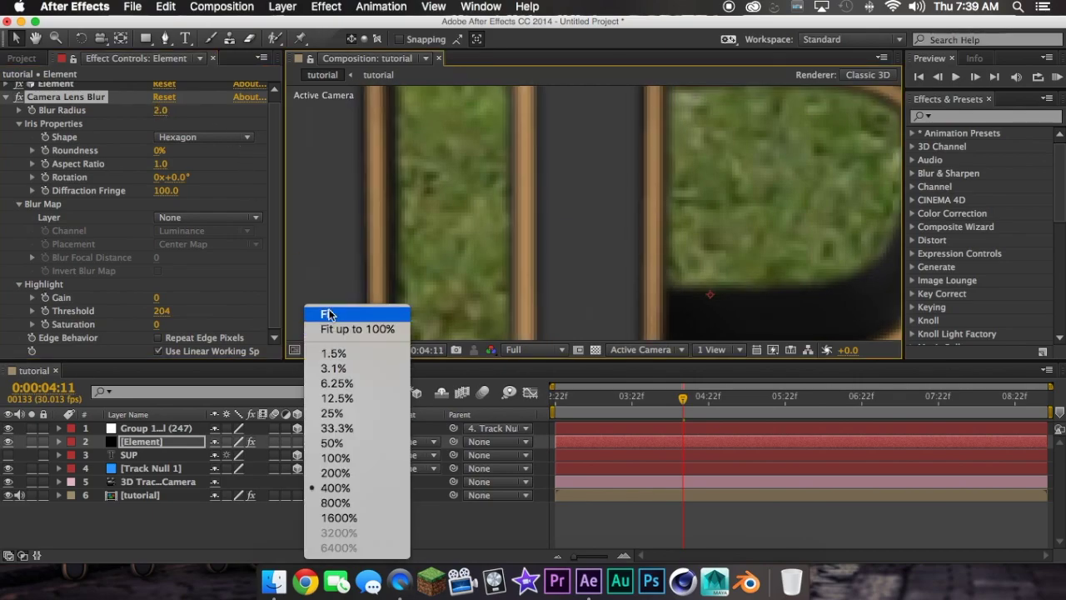
pyautogui.click(333, 307)
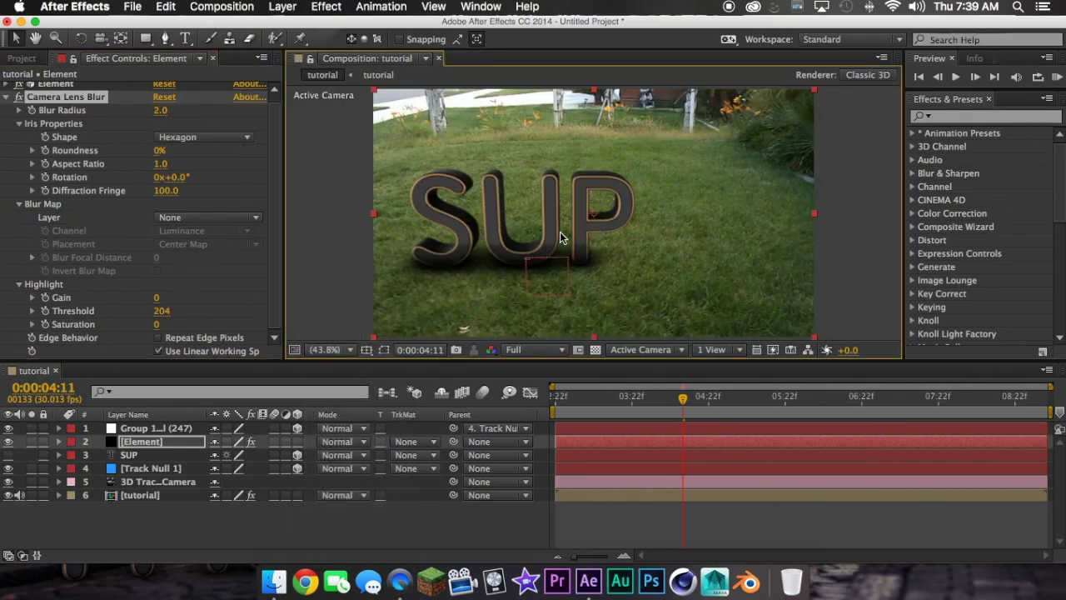